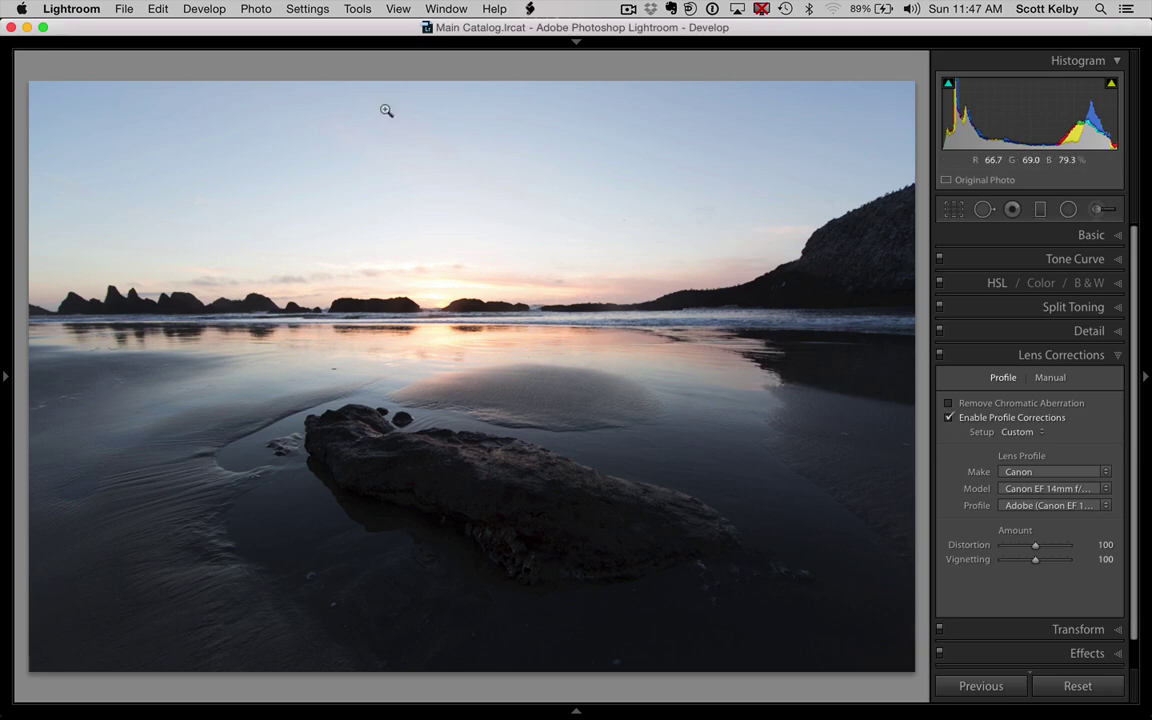
left_click(949, 417)
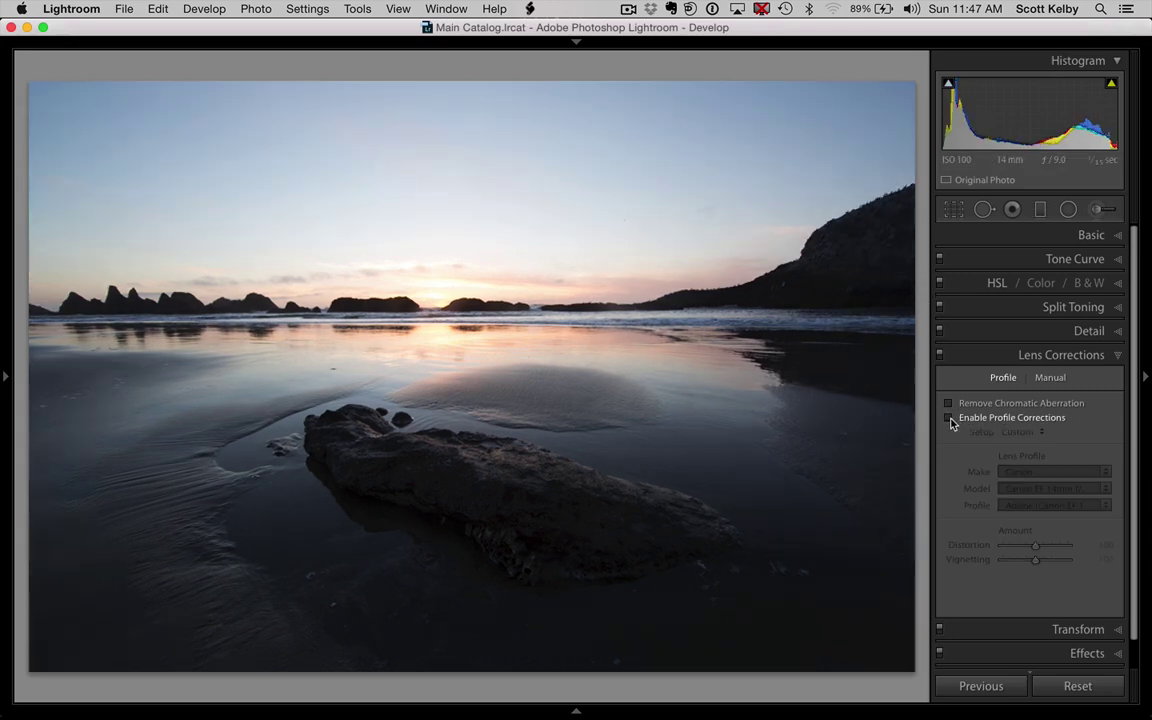
left_click(949, 418)
left_click(949, 418)
left_click(949, 418)
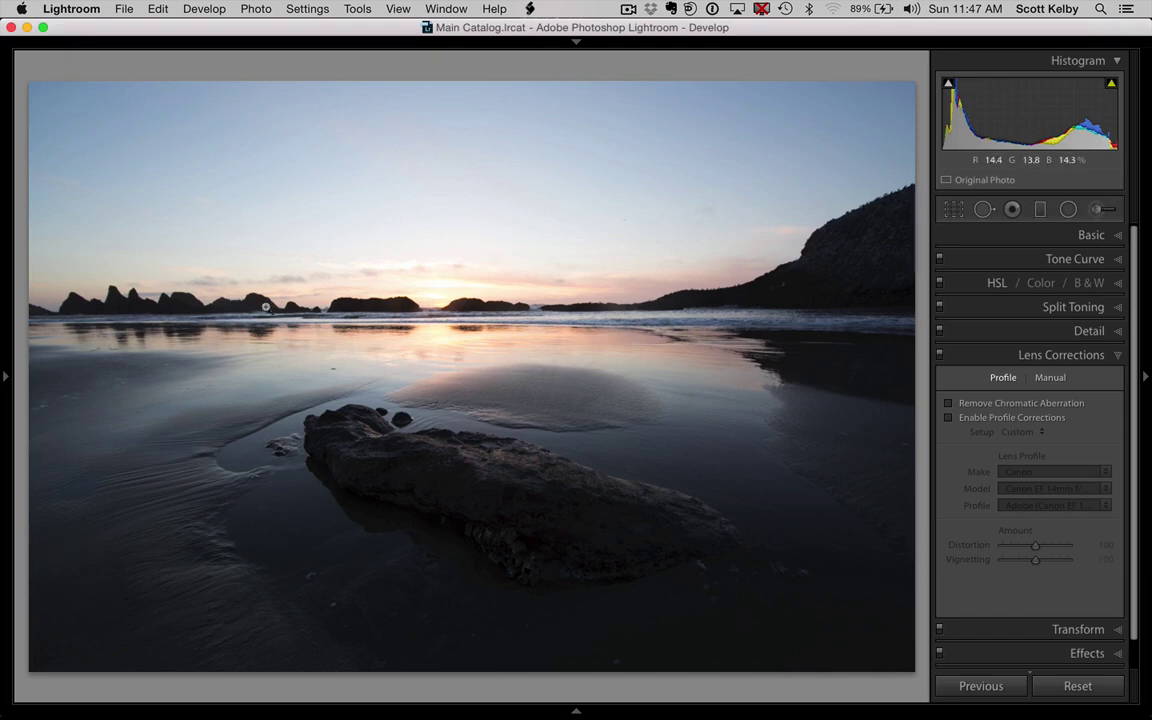
left_click(948, 420)
left_click(948, 420)
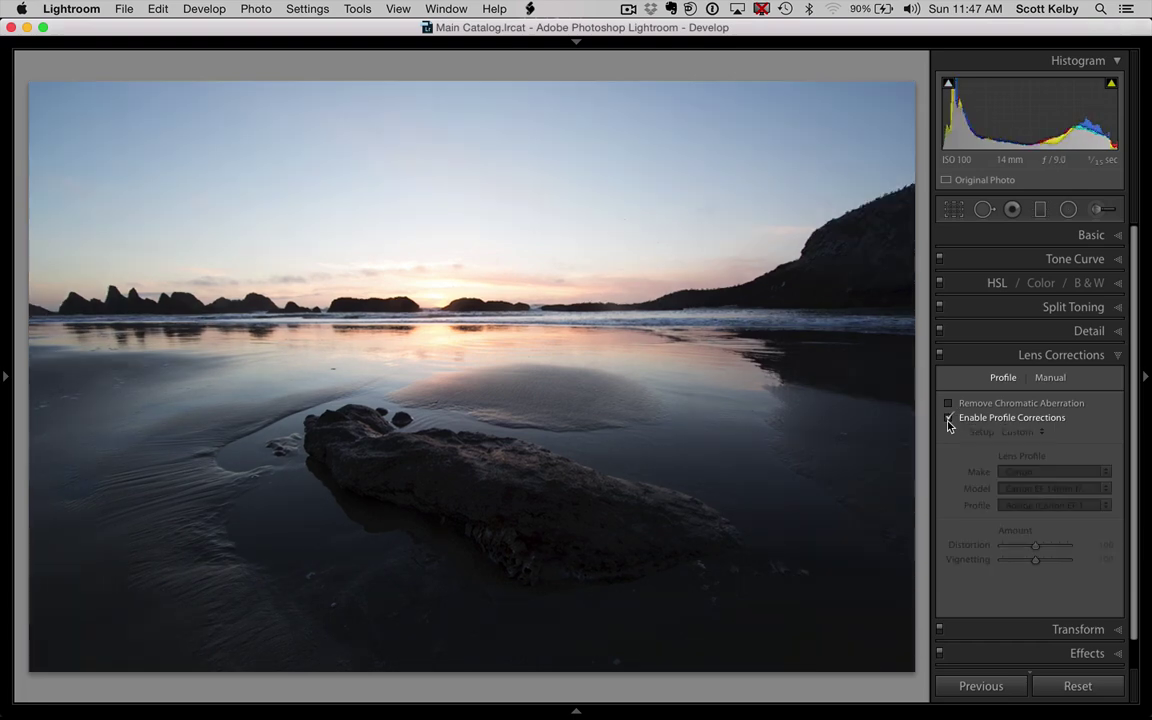
left_click(948, 420)
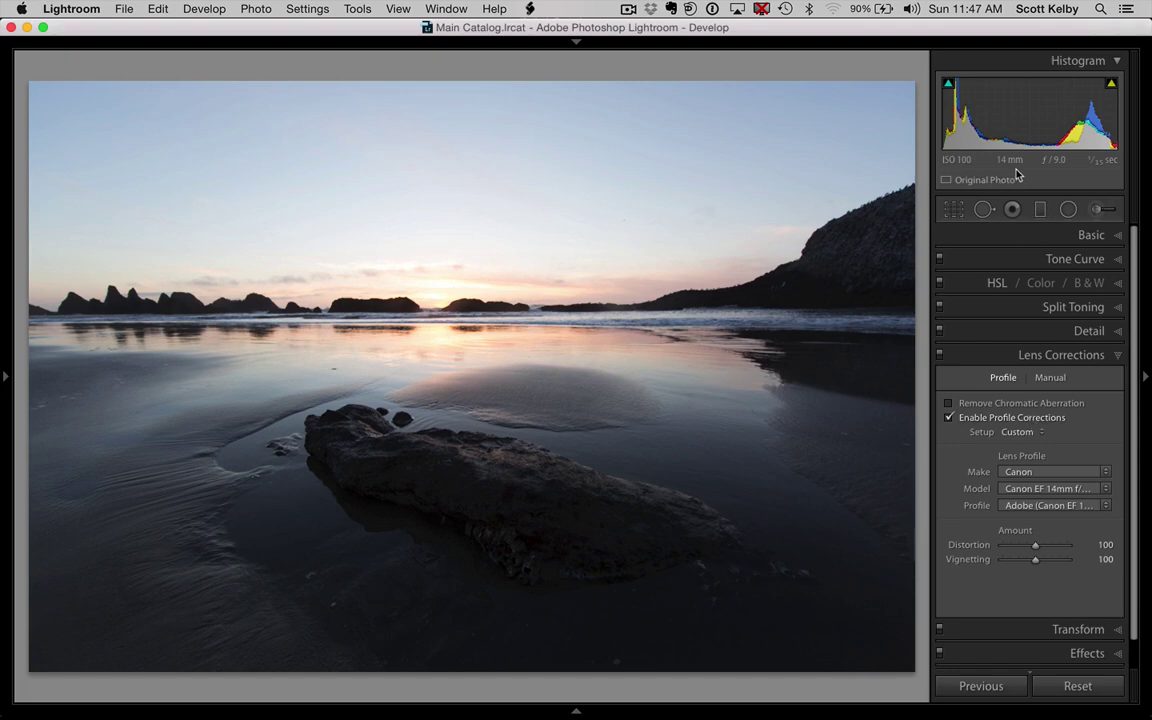
left_click(1040, 488)
mouse_move(1055, 714)
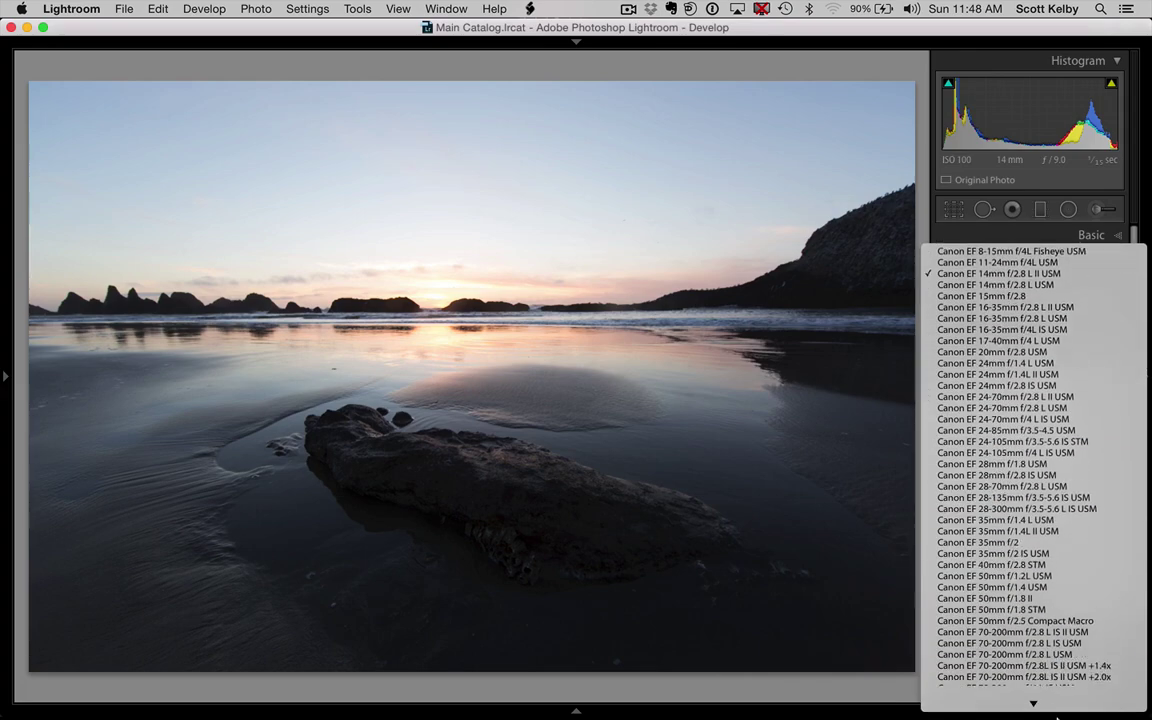
left_click(740, 185)
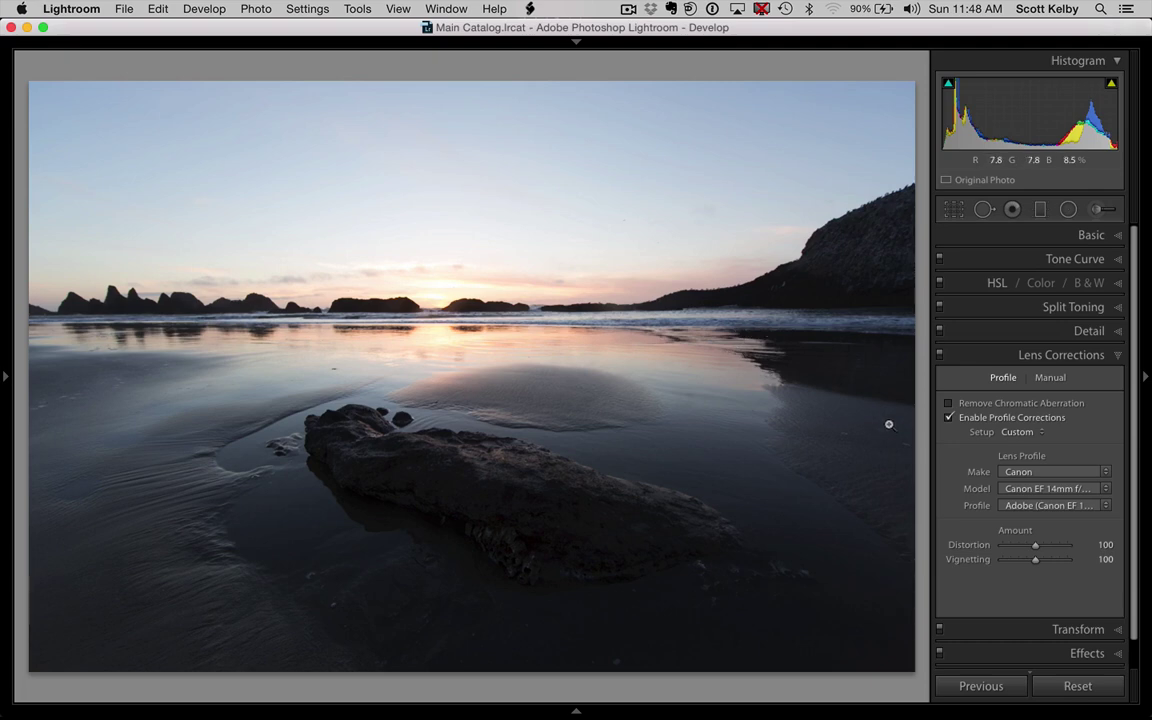
Raise the lens profile Distortion correction amount to 200, leaving Vignetting at 100.
left_click_drag(1036, 546, 1038, 549)
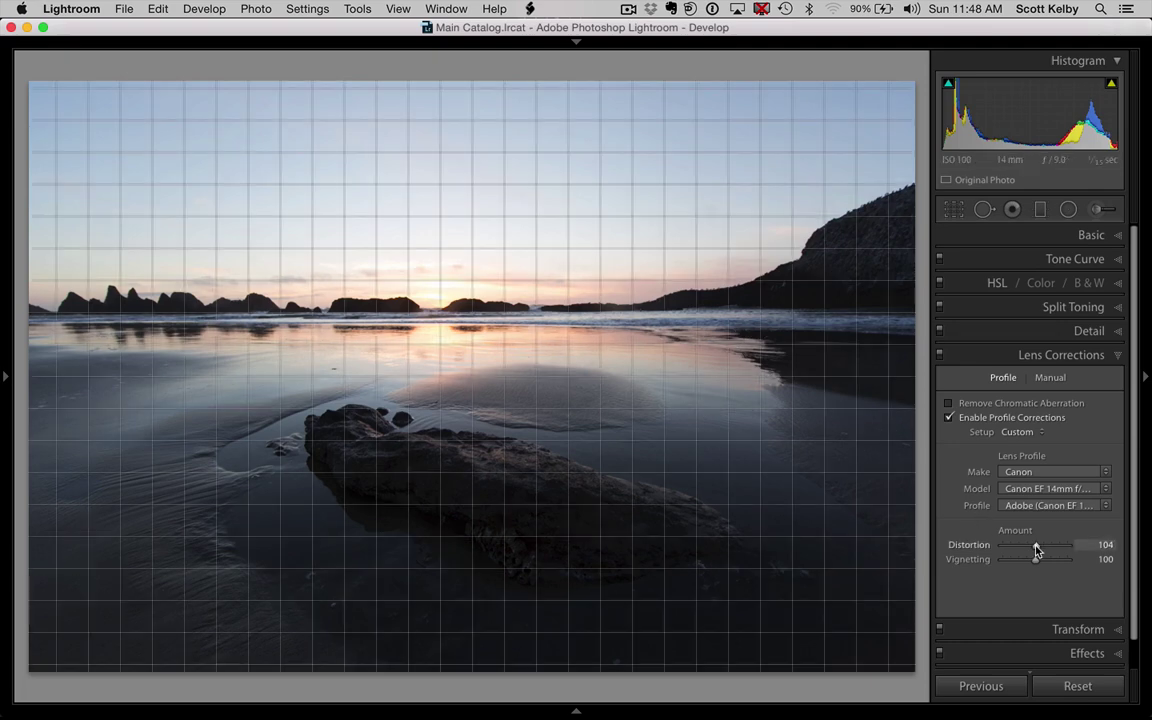
left_click_drag(1036, 549, 1104, 562)
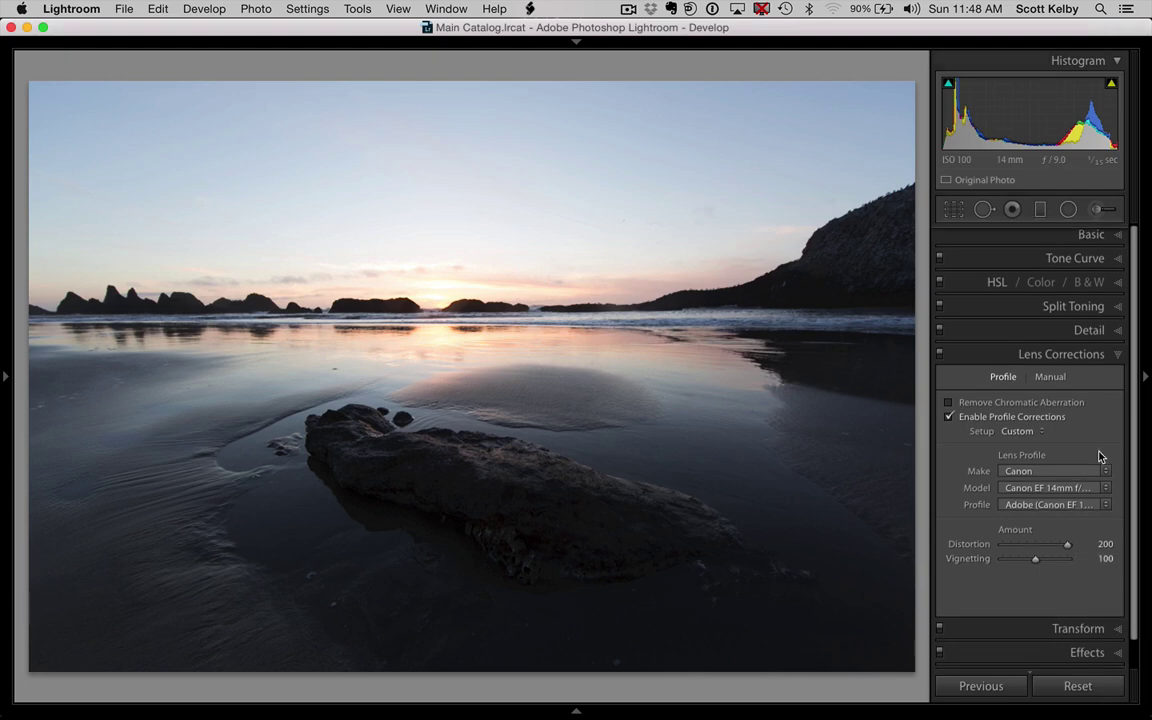
scroll(1100, 456, "down", 2)
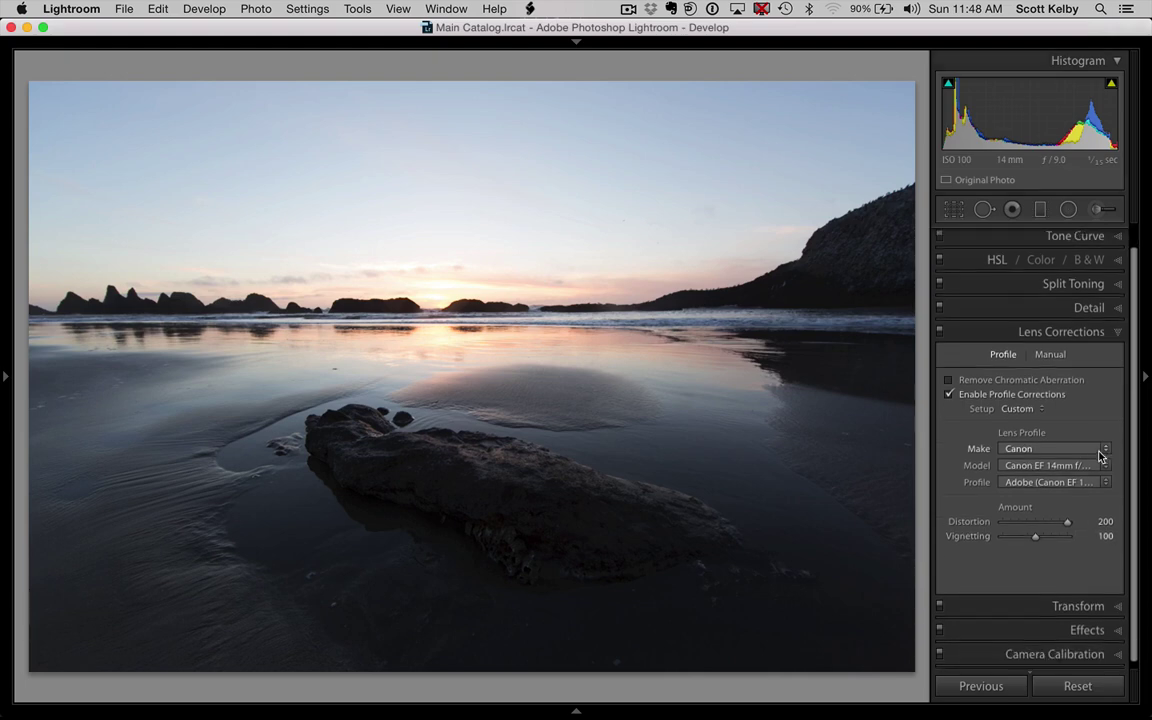
Set the Camera Calibration profile to Camera Landscape.
left_click(1066, 649)
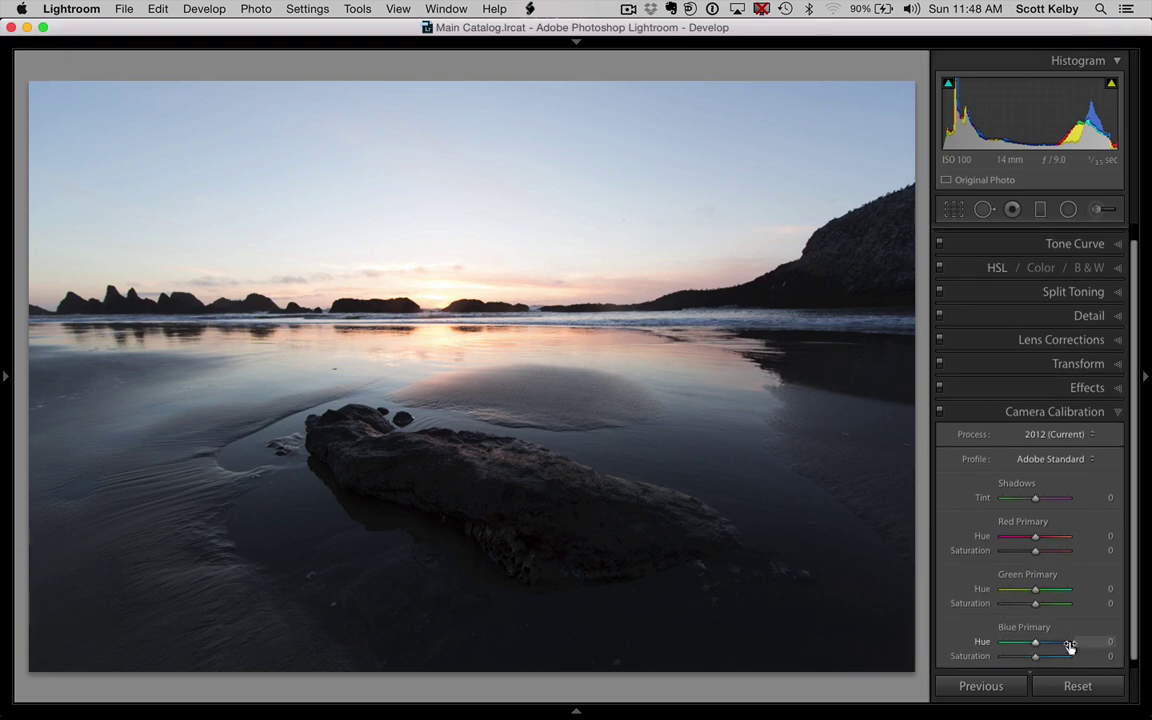
left_click(1078, 464)
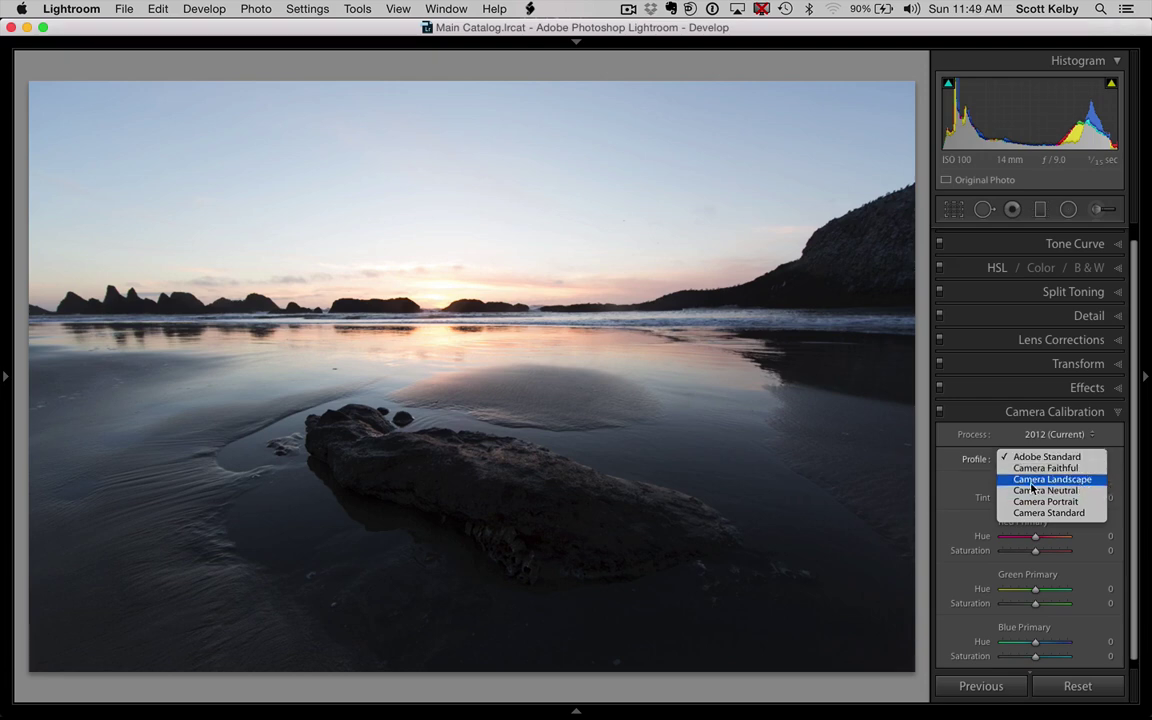
left_click(1078, 480)
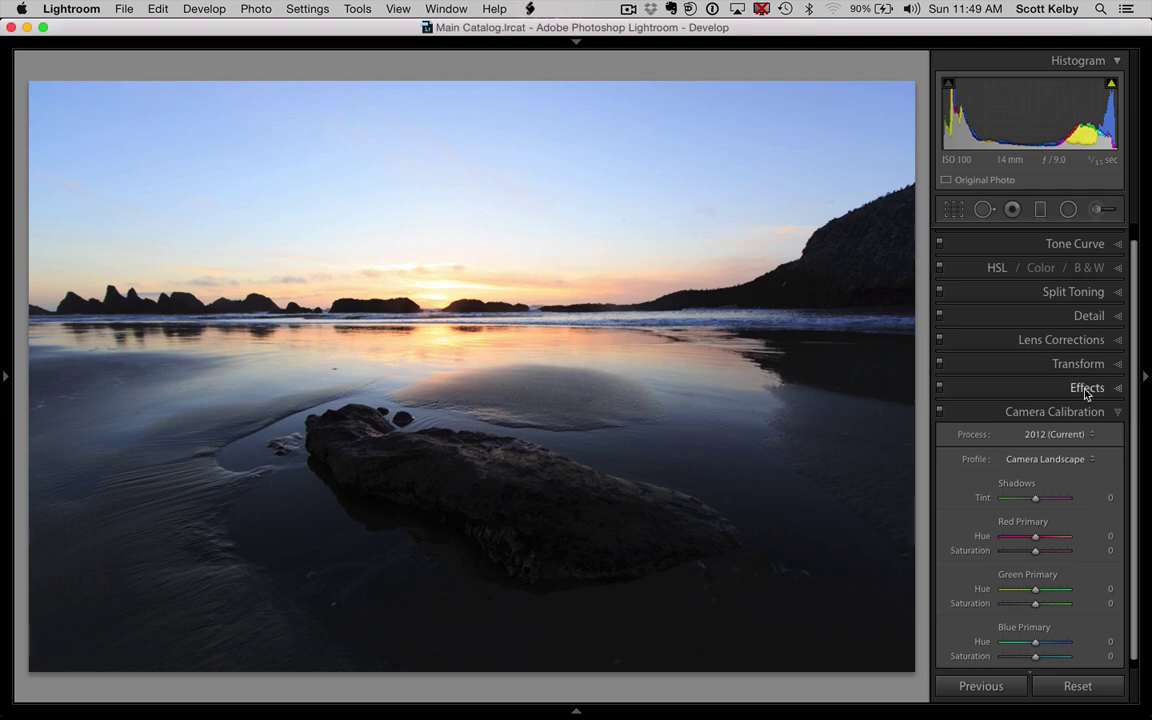
left_click(1086, 340)
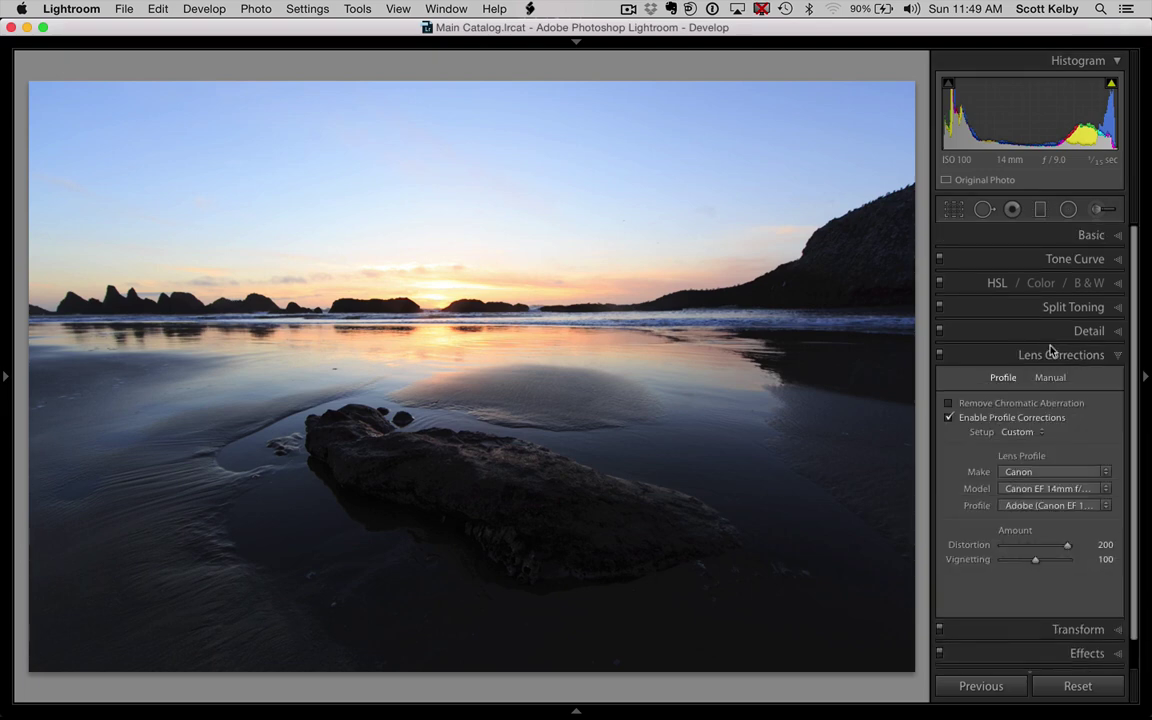
scroll(1093, 391, "down", 3)
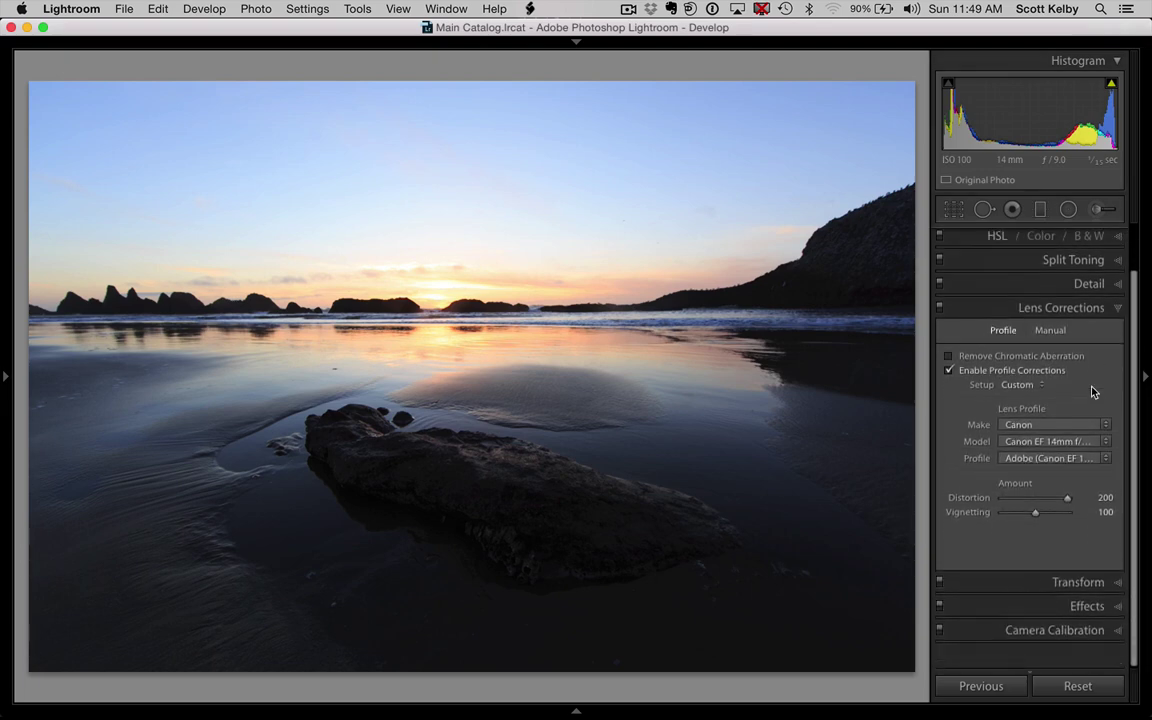
left_click(1060, 650)
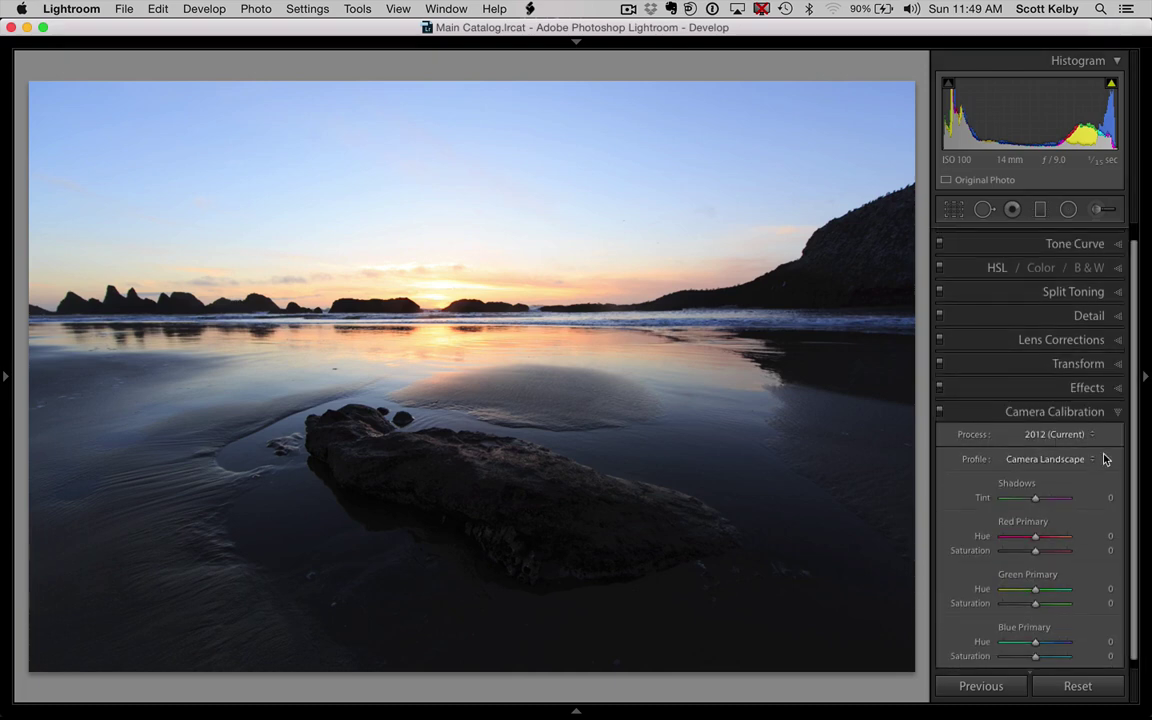
Toggle between before and after views to compare the Camera Landscape result.
key("backslash")
key("backslash")
key("backslash")
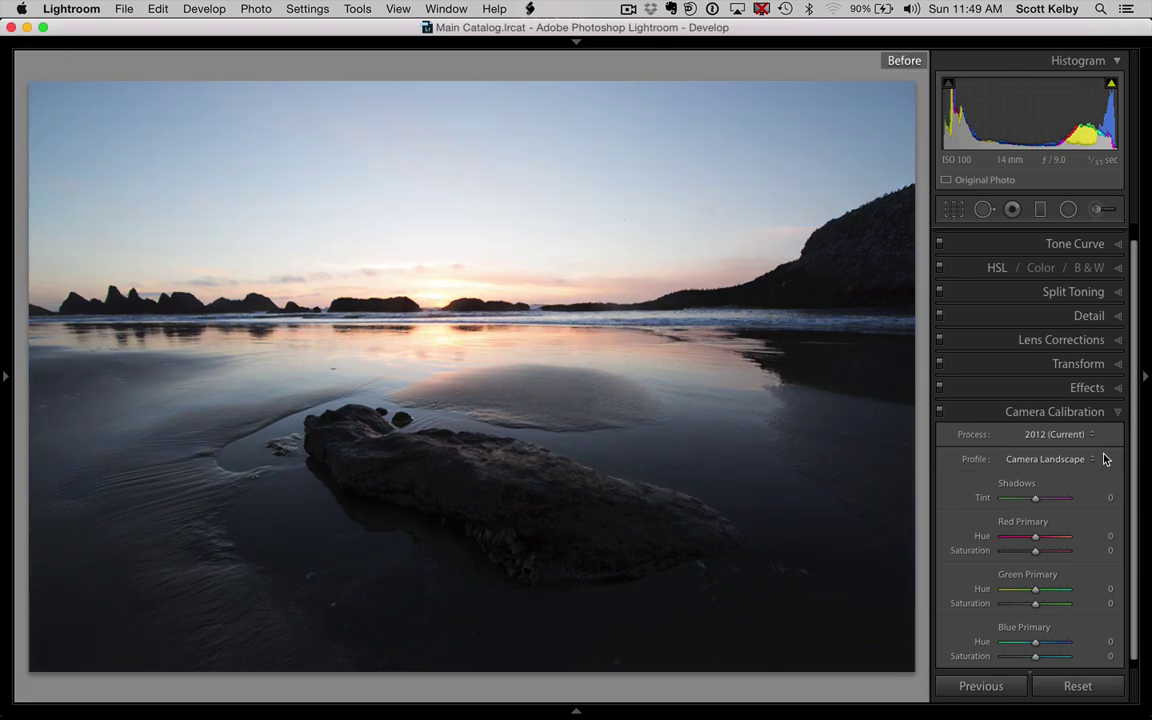
key("backslash")
key("backslash")
key("backslash")
key("backslash")
key("backslash")
key("backslash")
key("backslash")
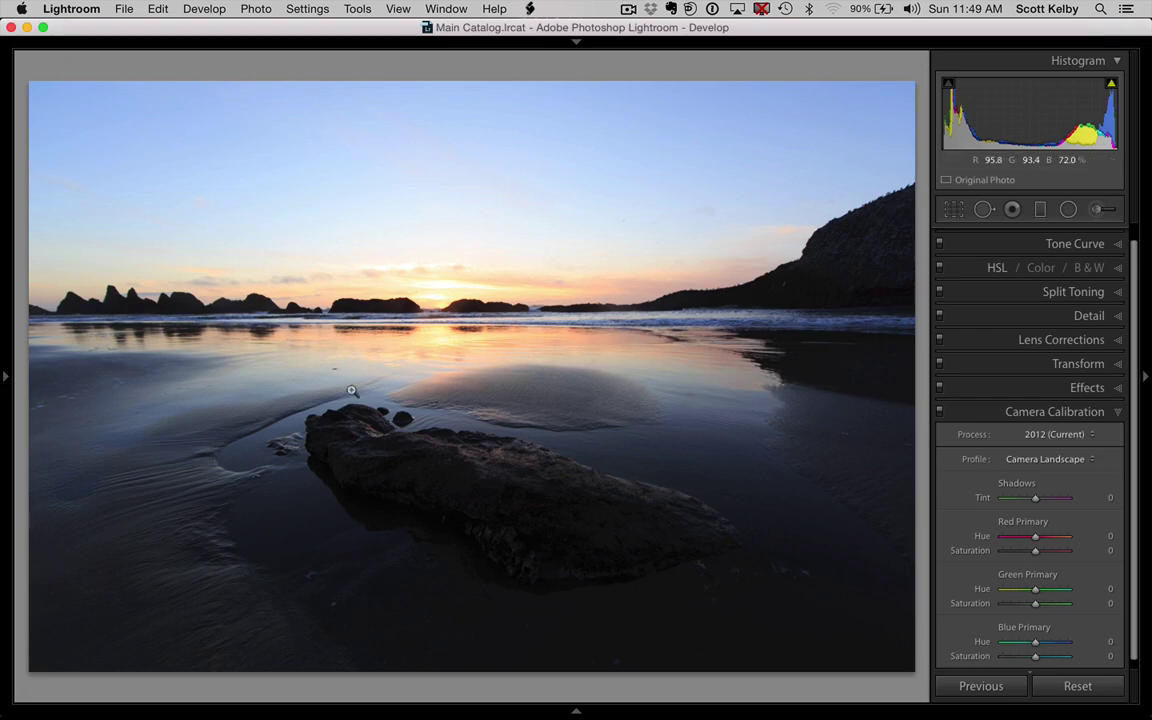
key("backslash")
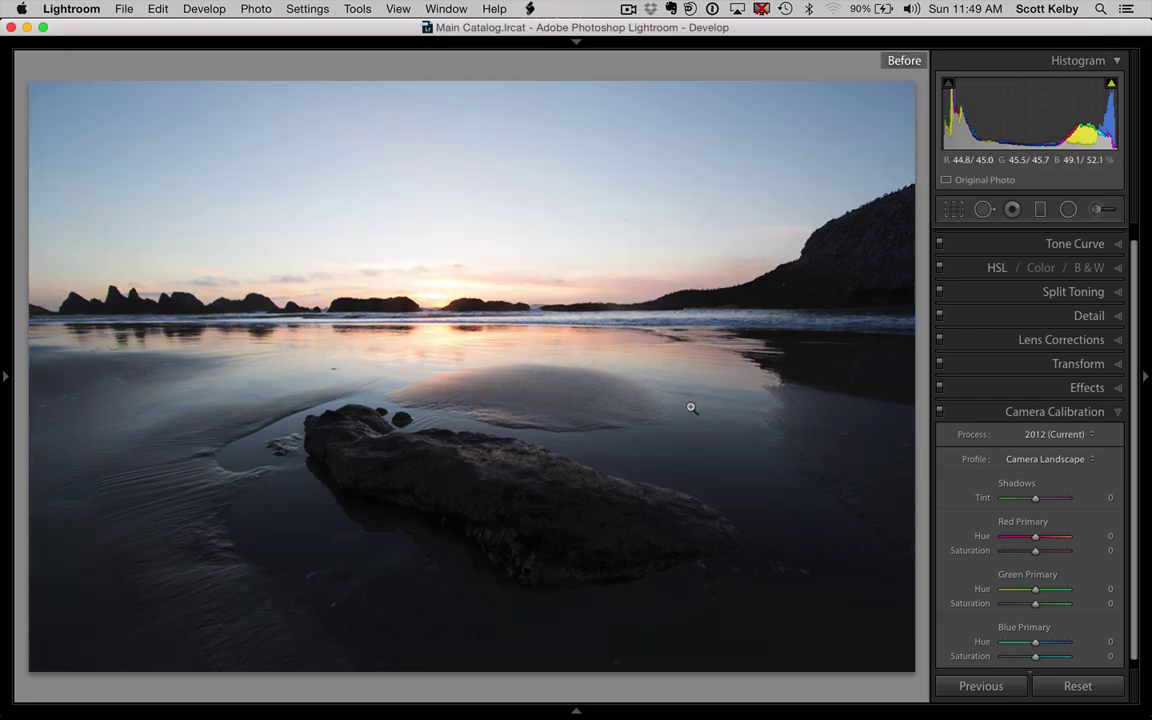
key("backslash")
key("backslash")
key("backslash")
key("backslash")
key("backslash")
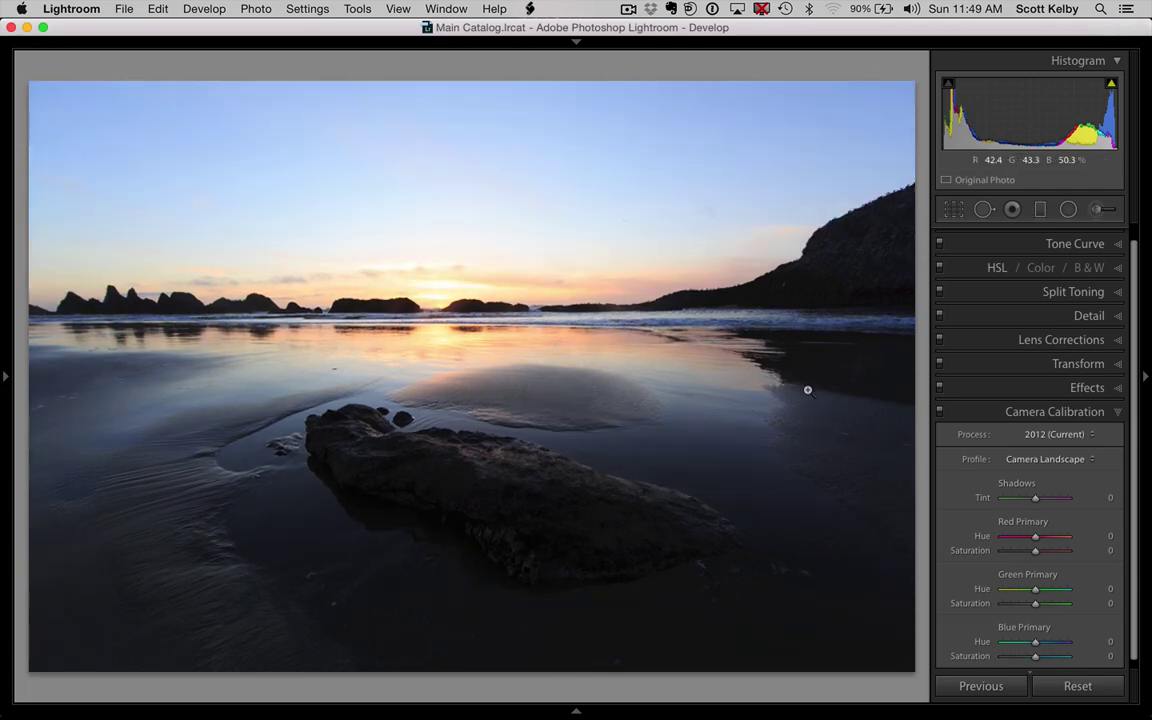
scroll(1136, 300, "up", 1)
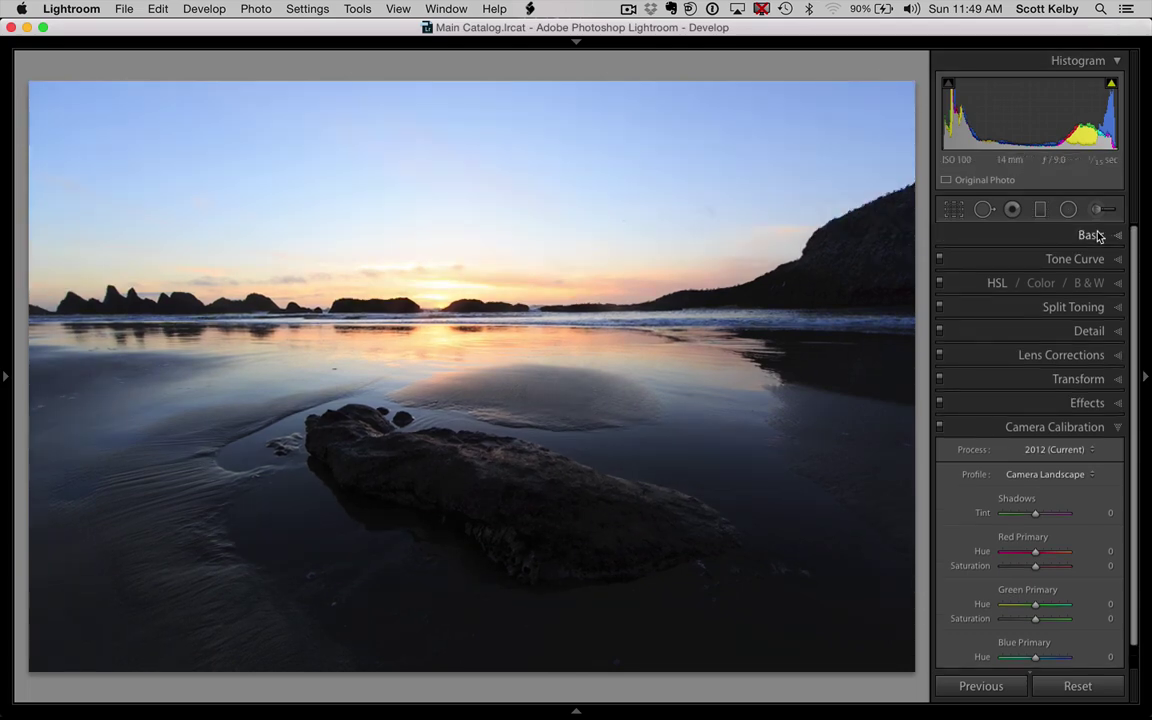
Drag Highlights down to -100 in the Basic panel to recover the bright sky.
left_click(1098, 235)
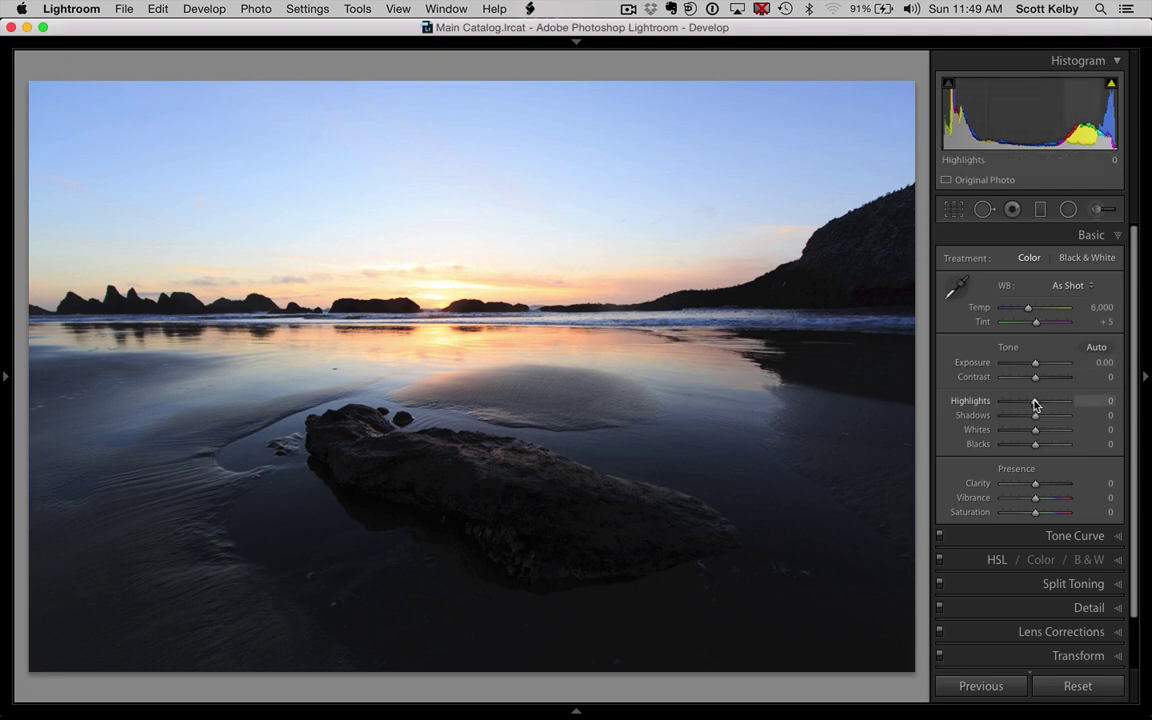
left_click_drag(1035, 404, 969, 406)
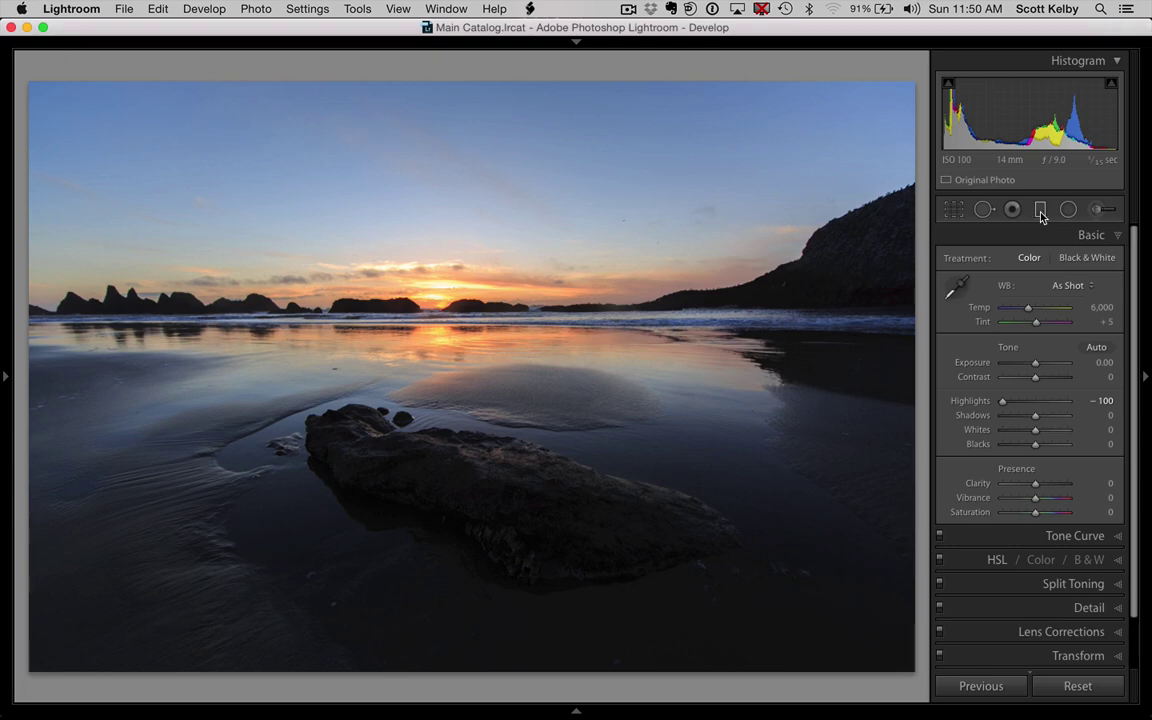
left_click(1041, 212)
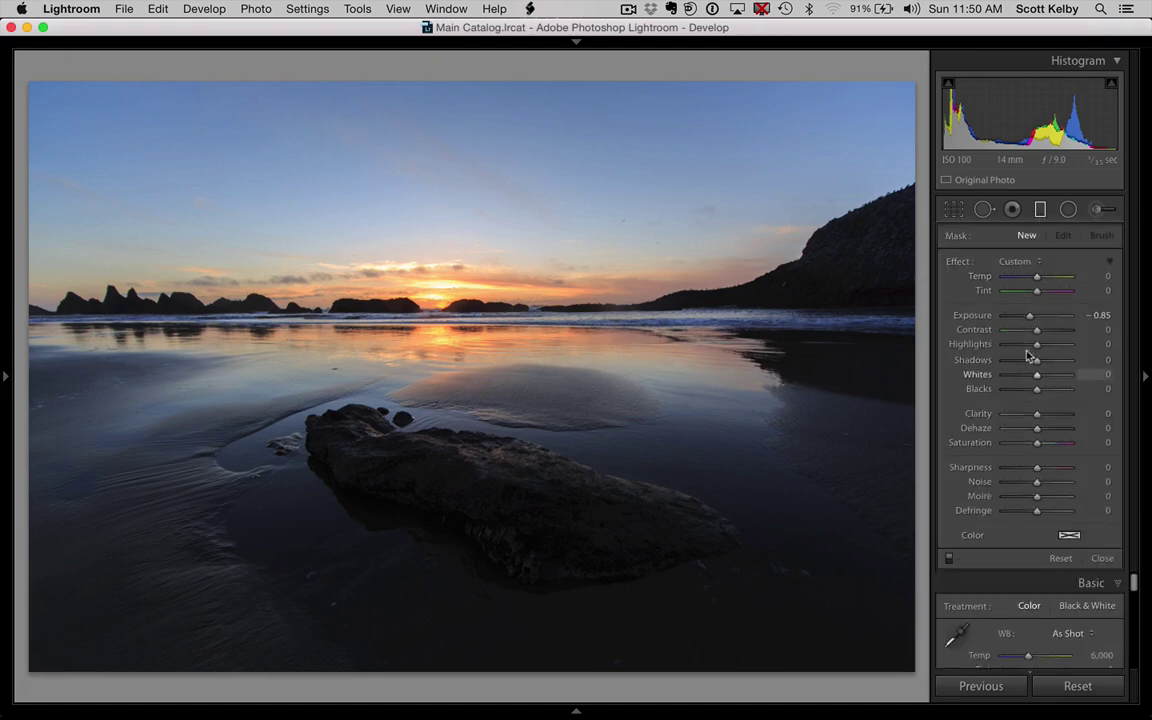
Lay a graduated filter down from the sky top with Exposure -1.04 and Saturation 42.
left_click_drag(1030, 317, 1028, 319)
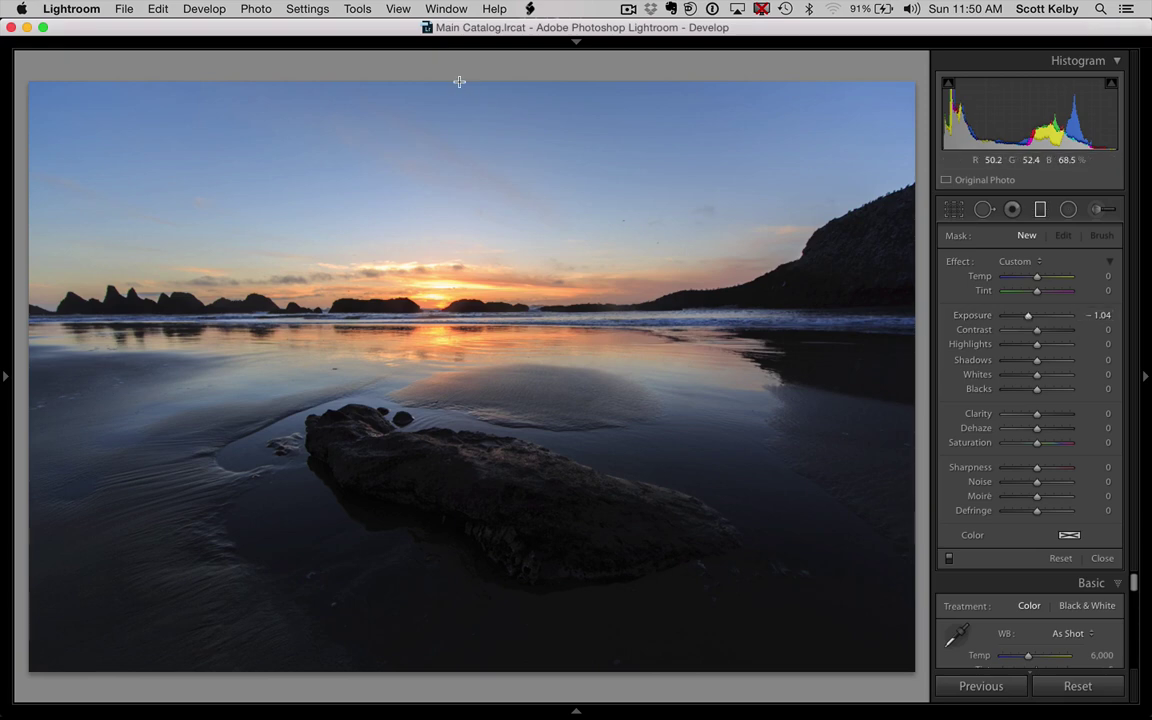
left_click_drag(452, 79, 452, 313)
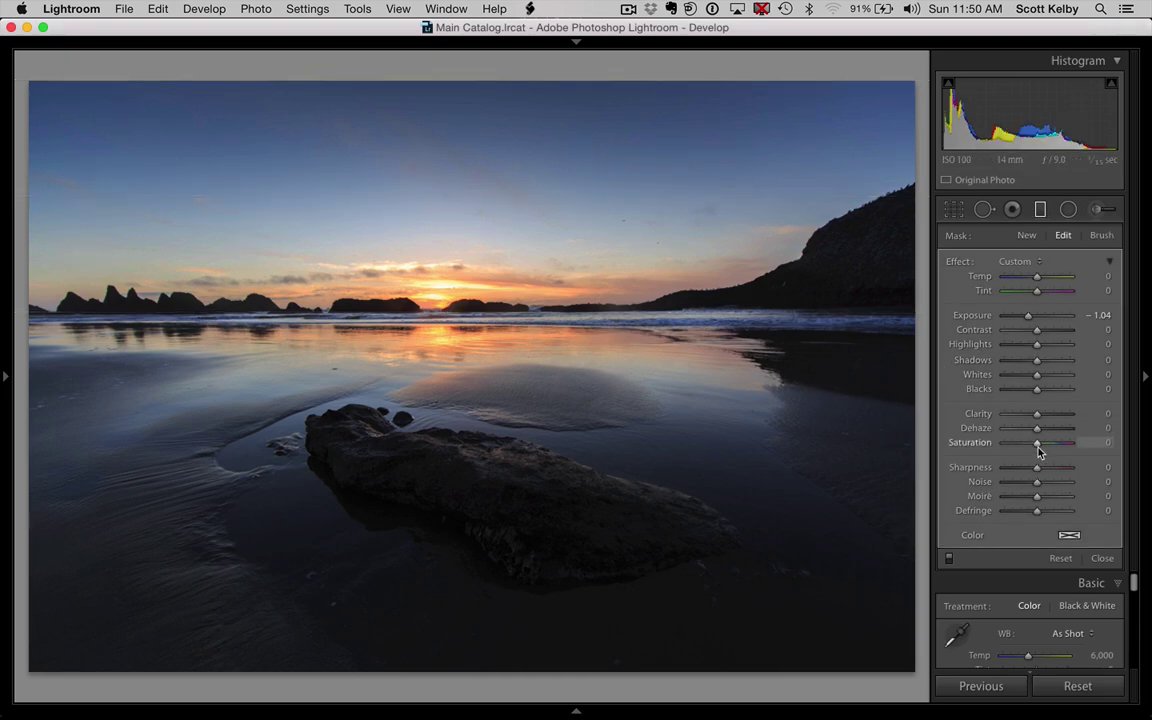
mouse_move(1038, 450)
left_mouse_down()
mouse_move(1061, 453)
mouse_move(1052, 447)
left_mouse_up()
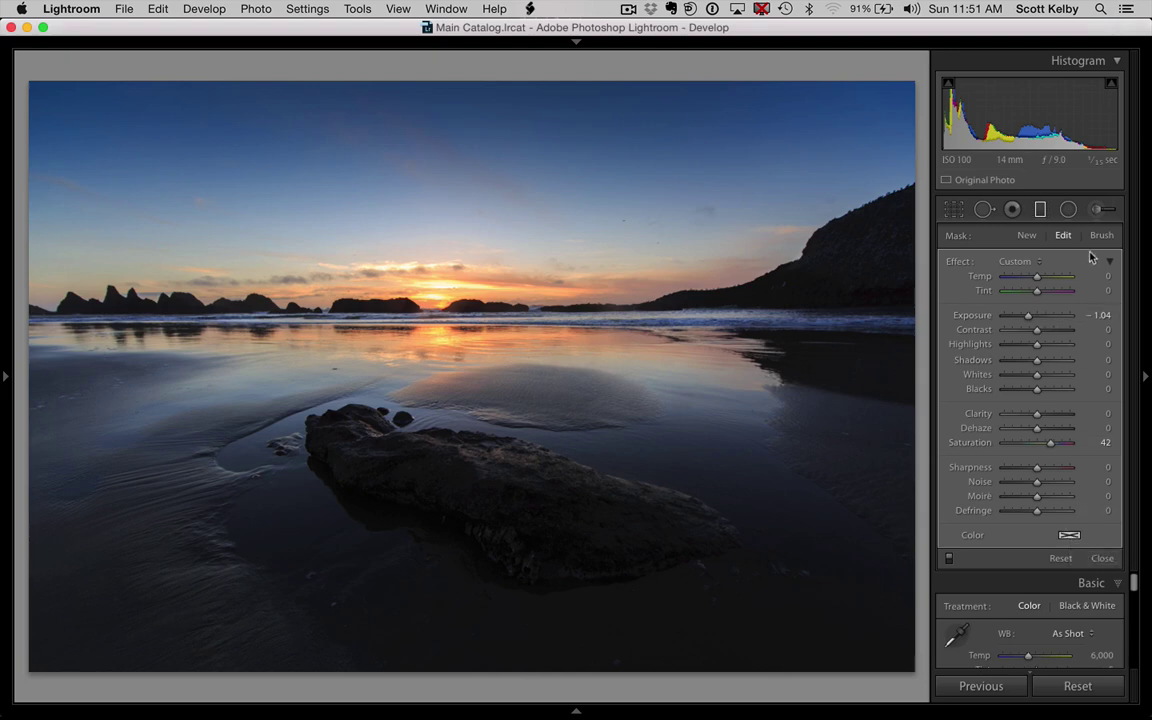
left_click(1041, 211)
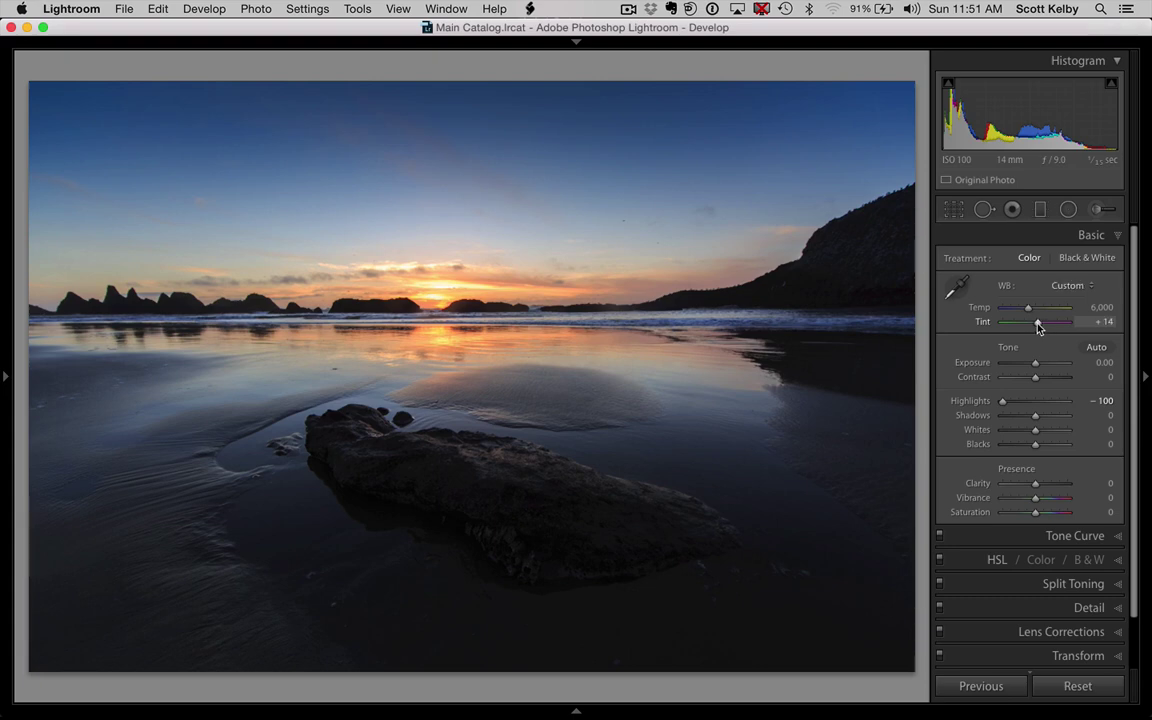
Set Tint to +30, fine-tune Temperature, lift Shadows to +45 and Vibrance to +25.
left_click_drag(1037, 326, 1043, 327)
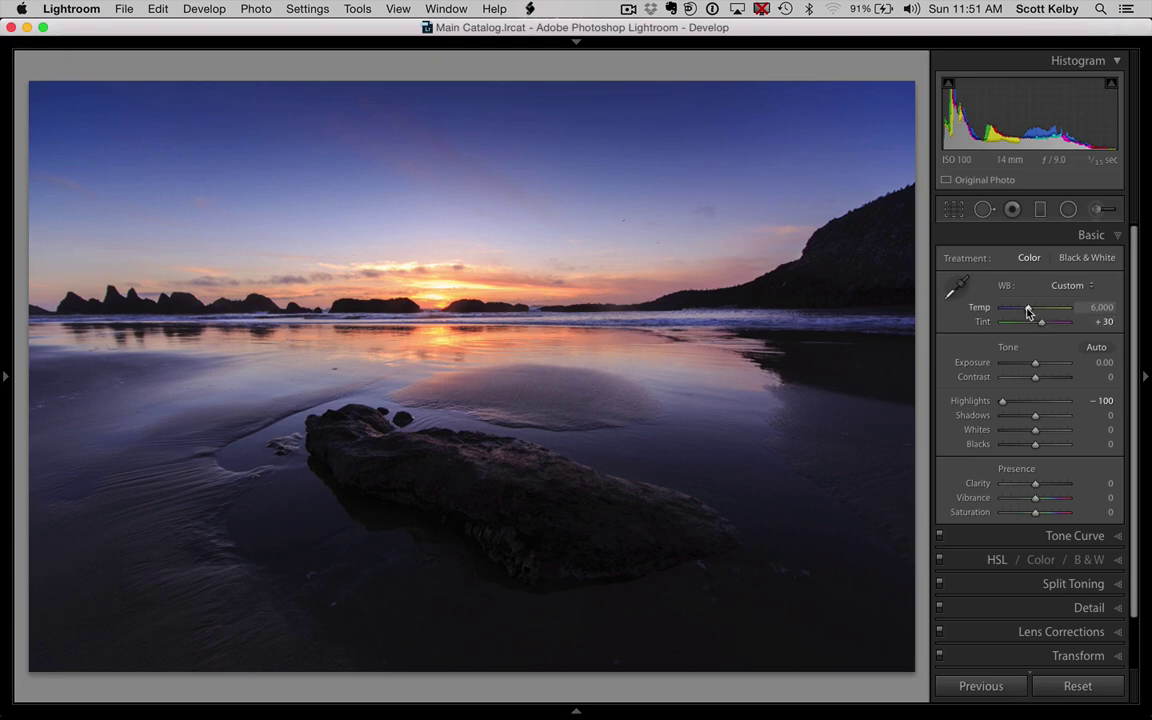
left_click_drag(1029, 311, 1031, 312)
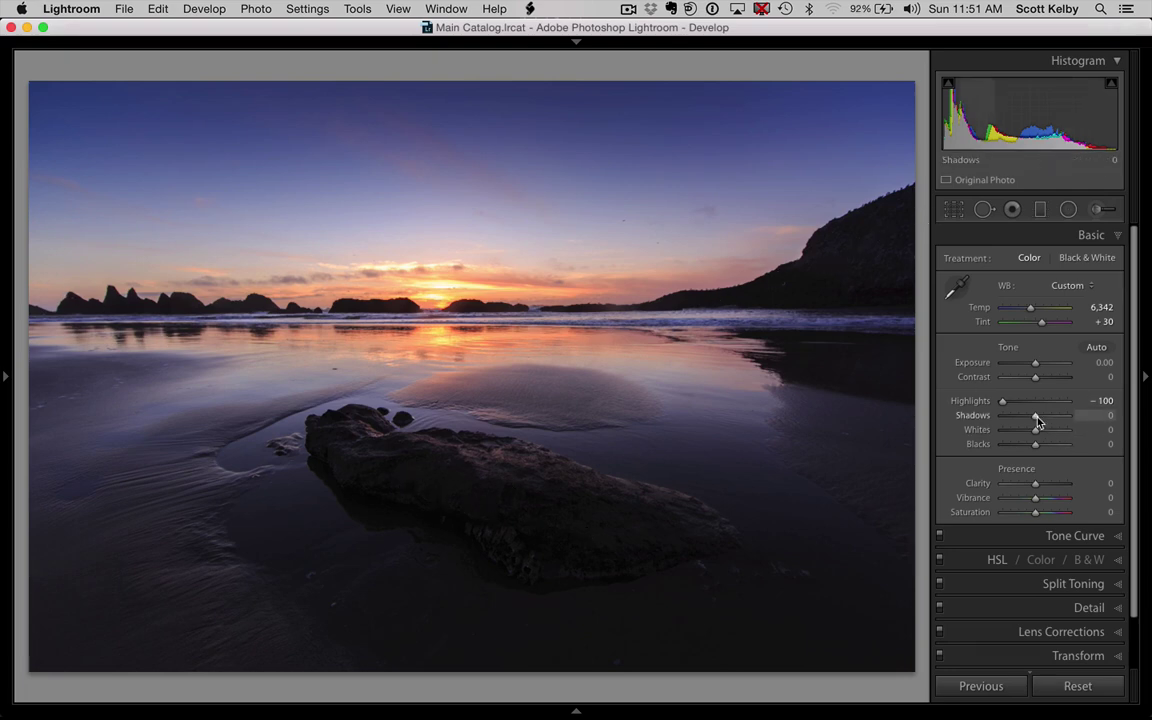
left_click_drag(1036, 416, 1051, 421)
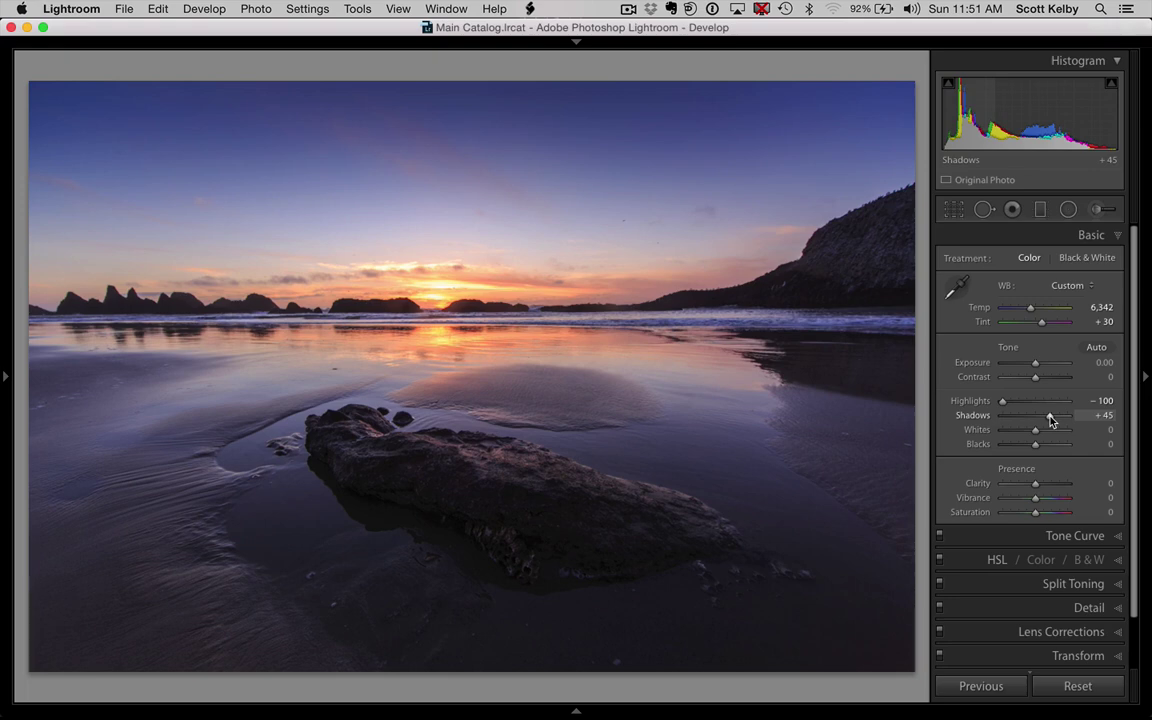
left_click(1043, 500)
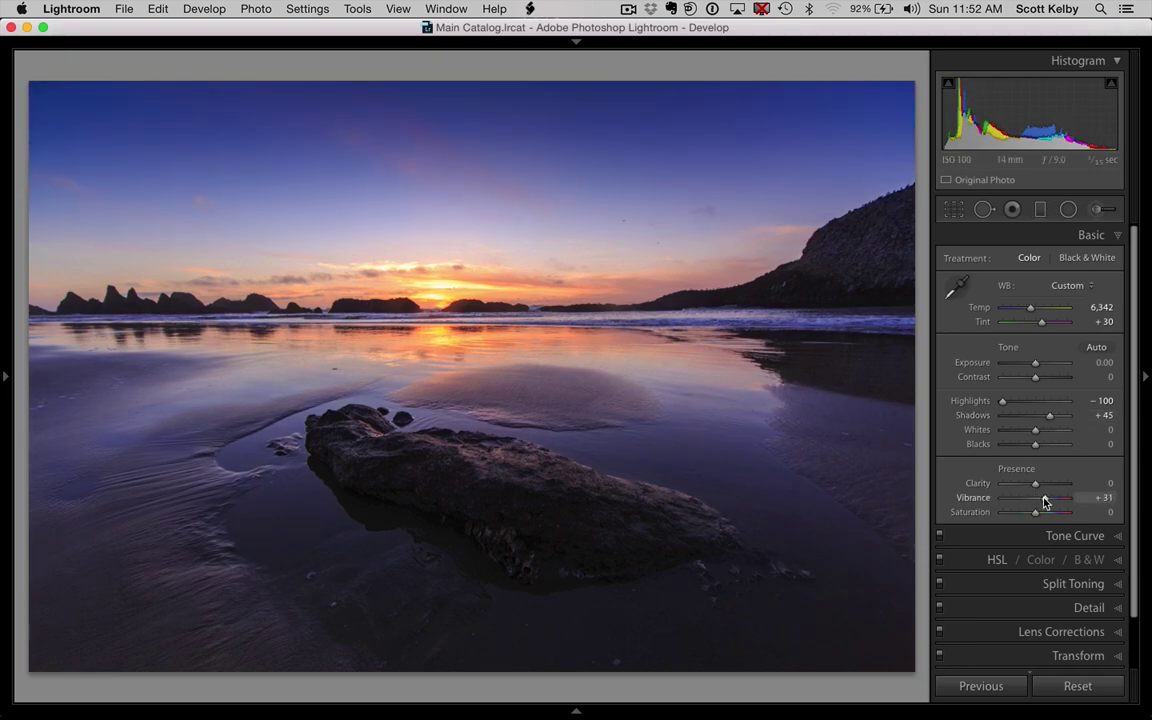
left_click_drag(1043, 502, 1044, 502)
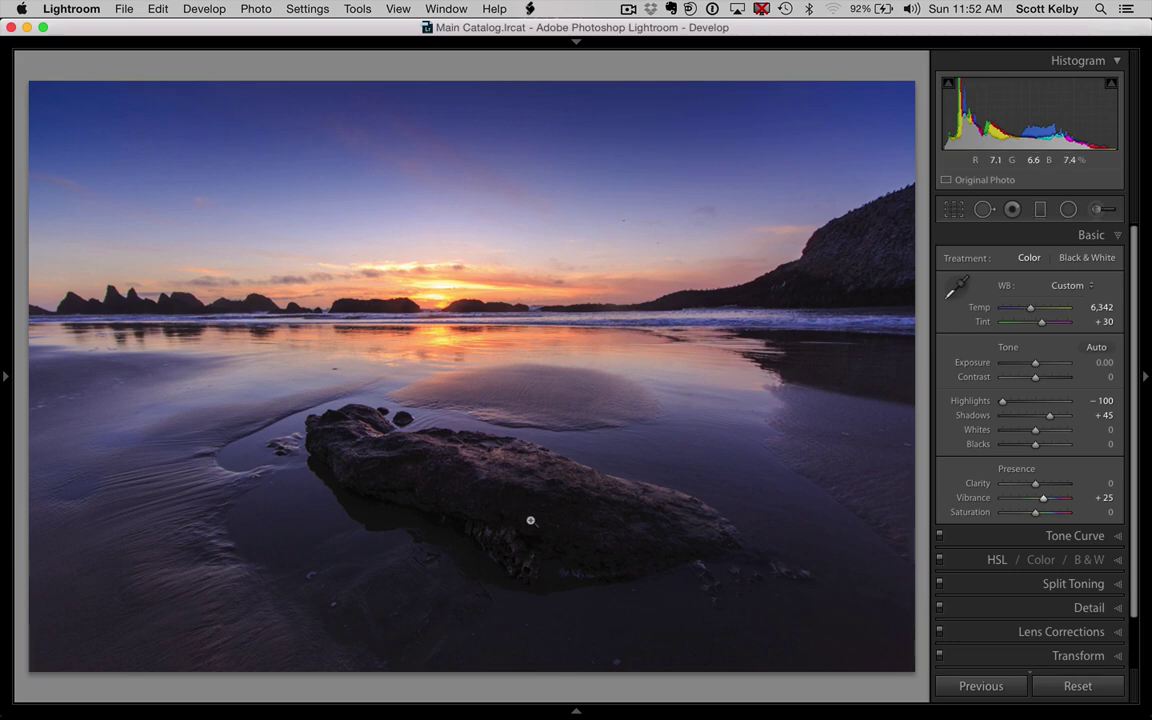
left_click(1101, 211)
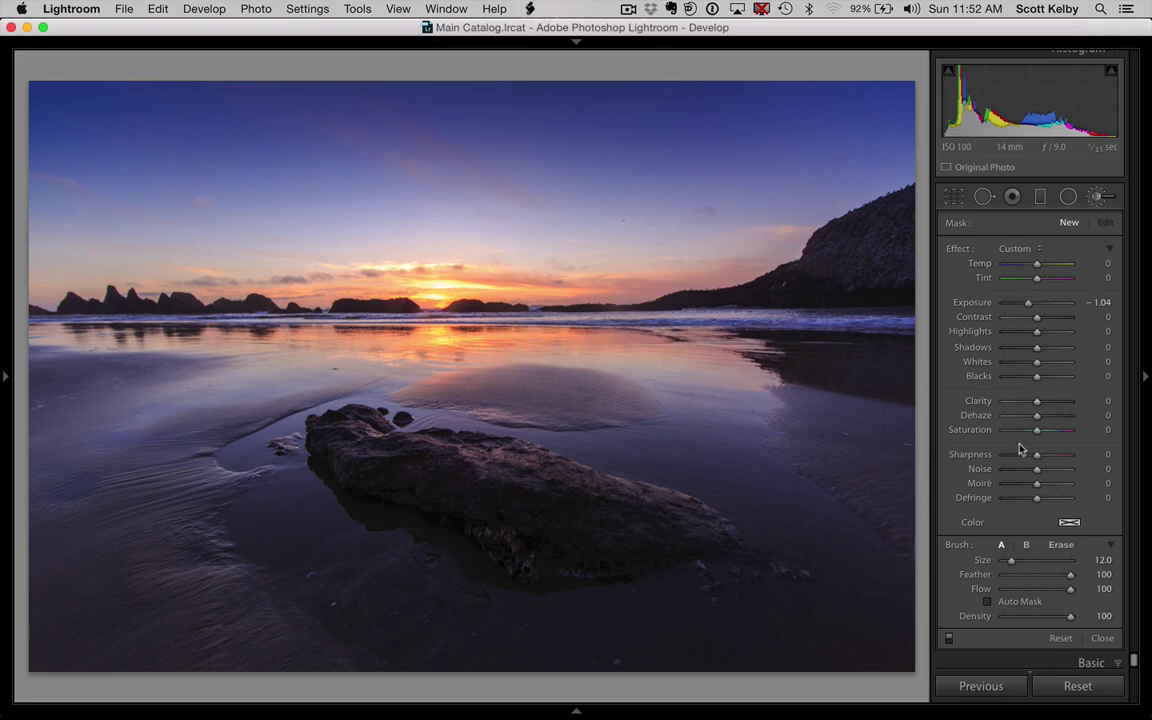
Reset the brush effects, set Exposure 0.88 and paint brightening over the rock.
double_click(955, 249)
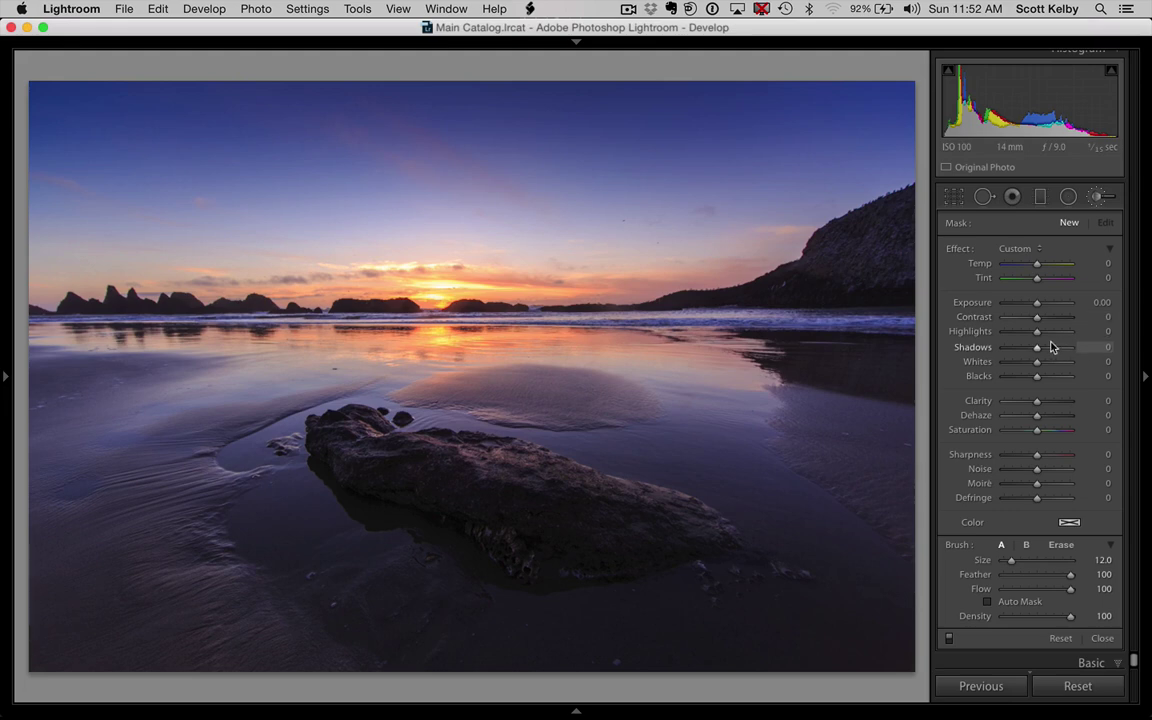
left_click_drag(1037, 304, 1044, 303)
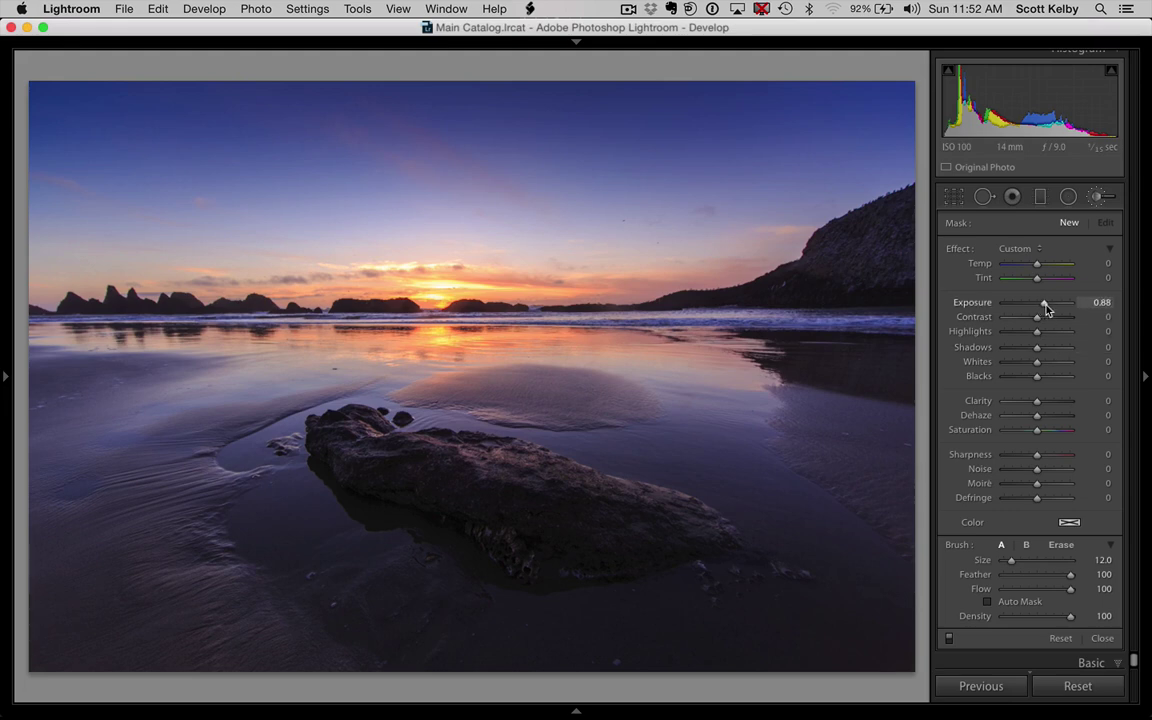
left_click_drag(1039, 347, 1047, 351)
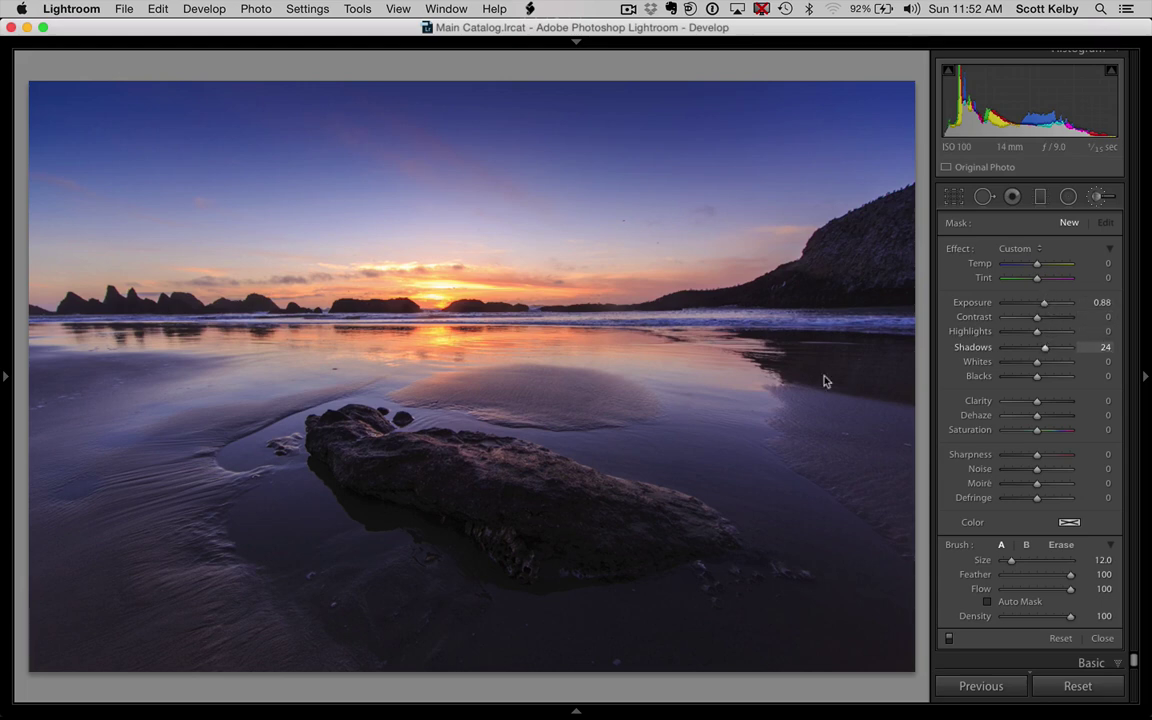
mouse_move(545, 545)
left_mouse_down()
mouse_move(360, 489)
mouse_move(299, 405)
left_mouse_up()
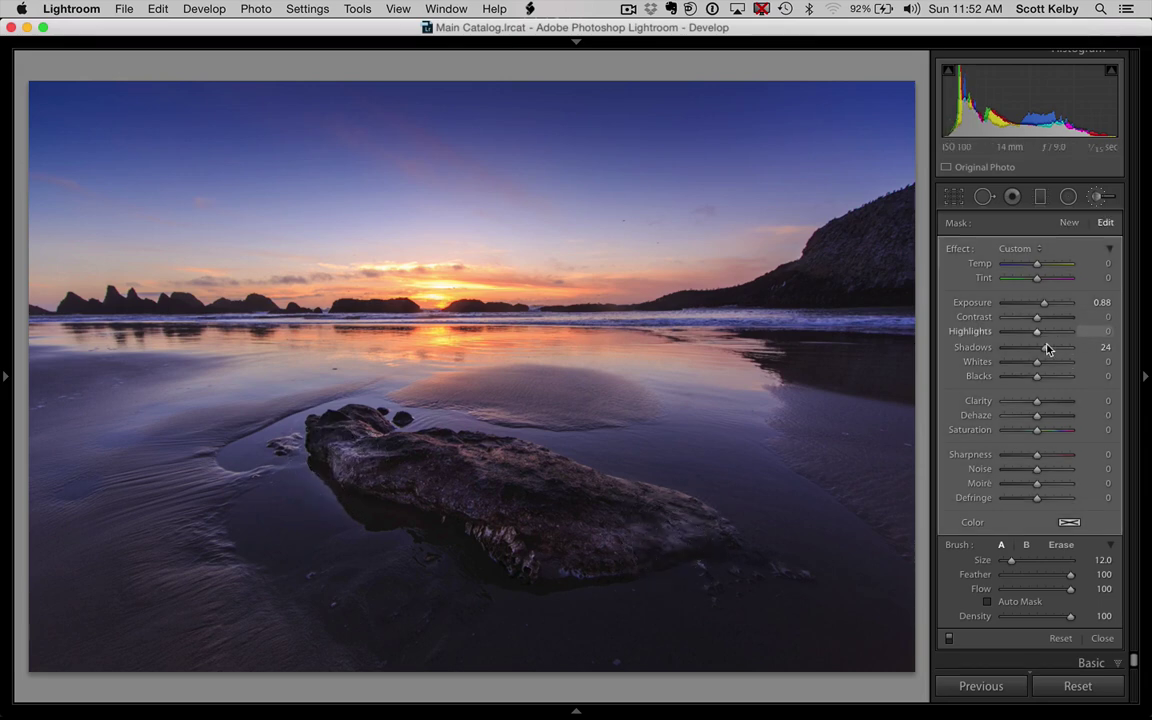
Lower brush Shadows to 13 and paint the headland base and shoreline with a smaller brush.
left_click_drag(1046, 347, 1039, 350)
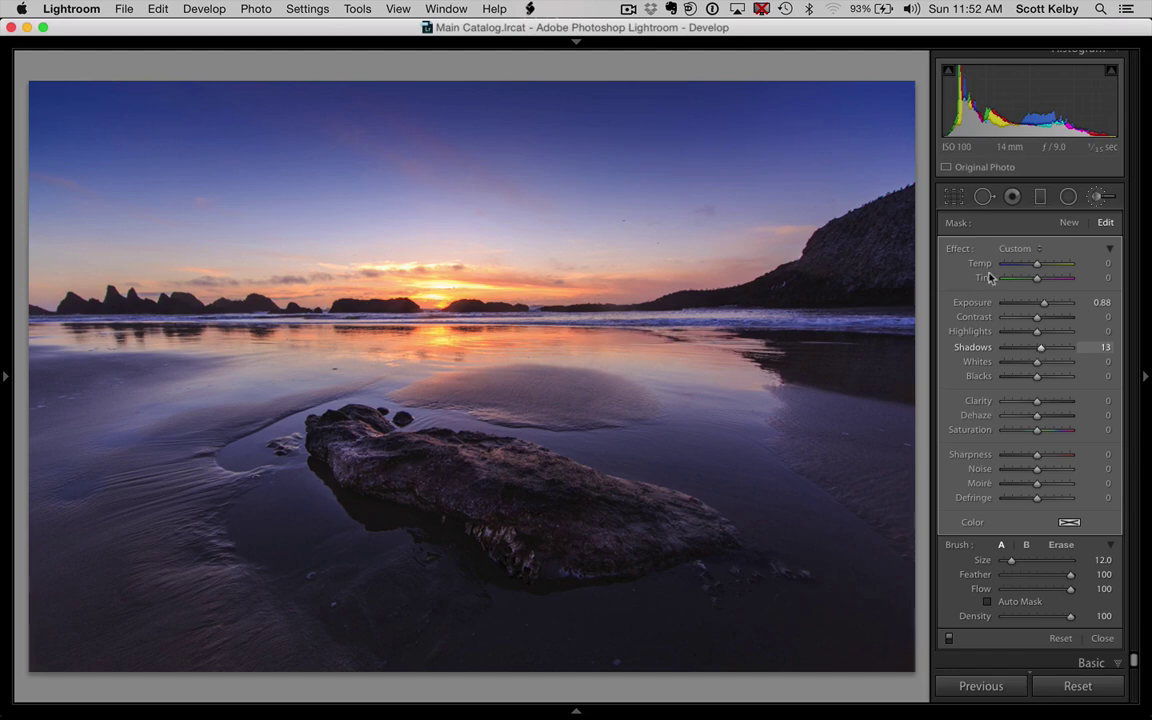
key("bracketleft")
key("bracketleft")
key("bracketleft")
key("bracketleft")
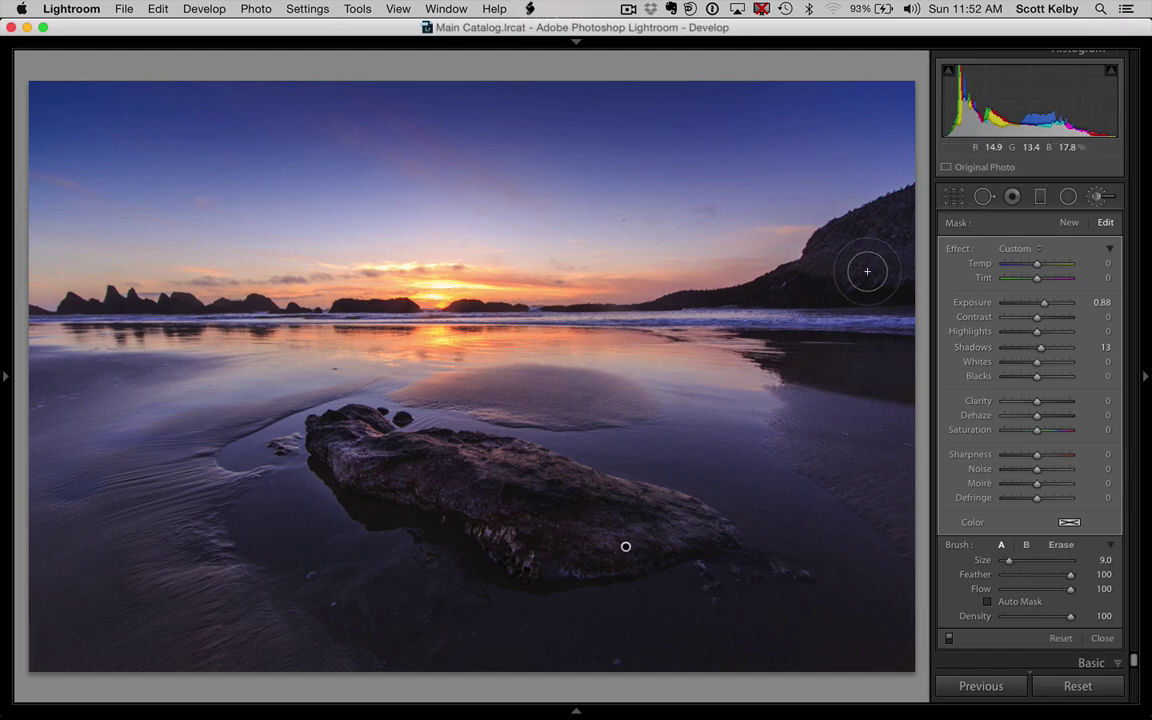
mouse_move(870, 268)
left_mouse_down()
mouse_move(892, 296)
mouse_move(705, 303)
mouse_move(617, 275)
mouse_move(590, 279)
left_mouse_up()
key("bracketleft")
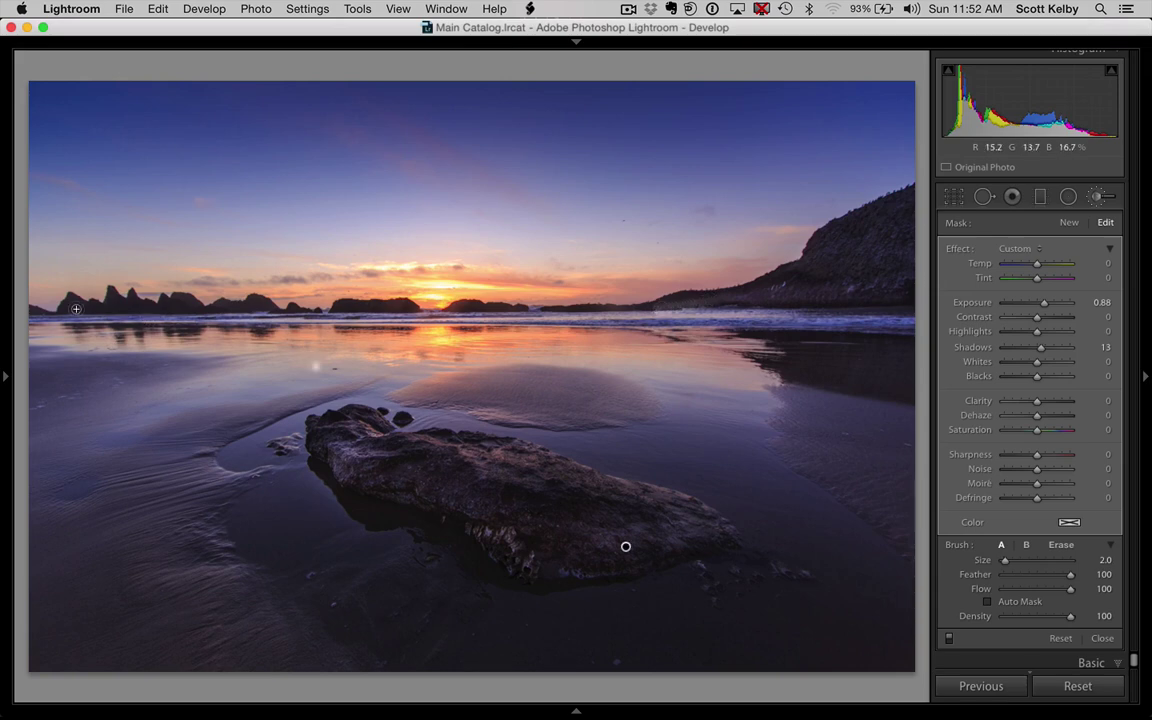
left_click_drag(96, 299, 126, 302)
key("ctrl+z")
mouse_move(777, 301)
left_mouse_down()
mouse_move(886, 304)
mouse_move(706, 305)
mouse_move(605, 280)
left_mouse_up()
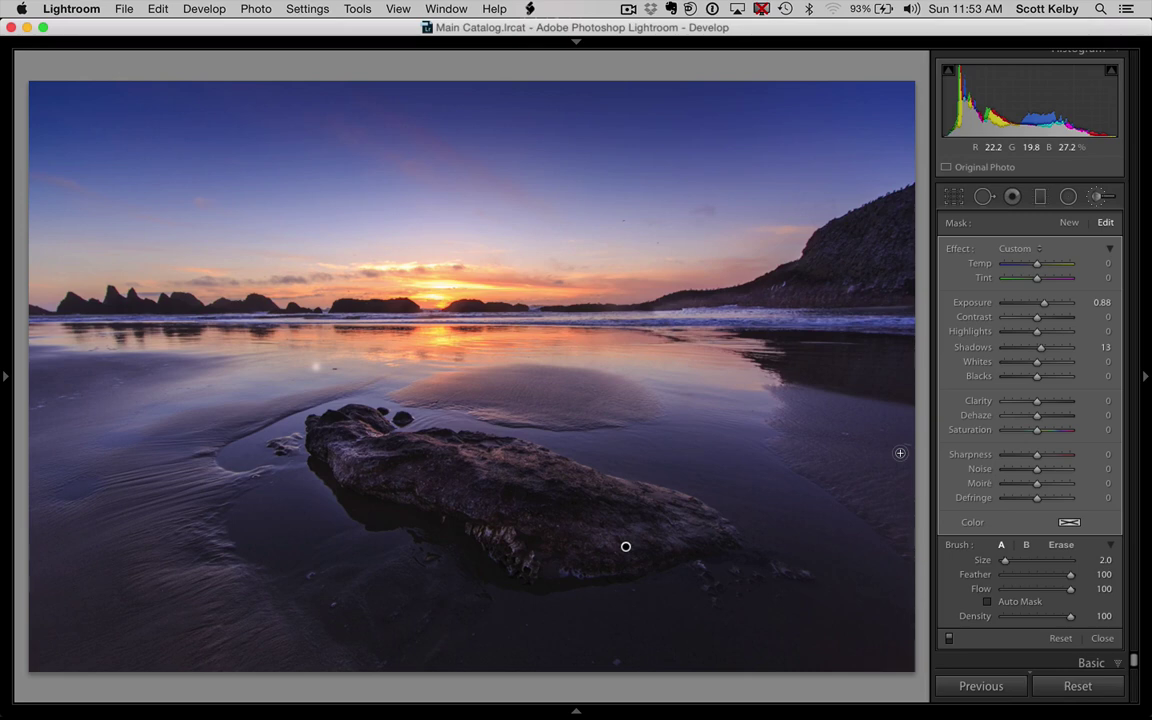
left_click(1101, 201)
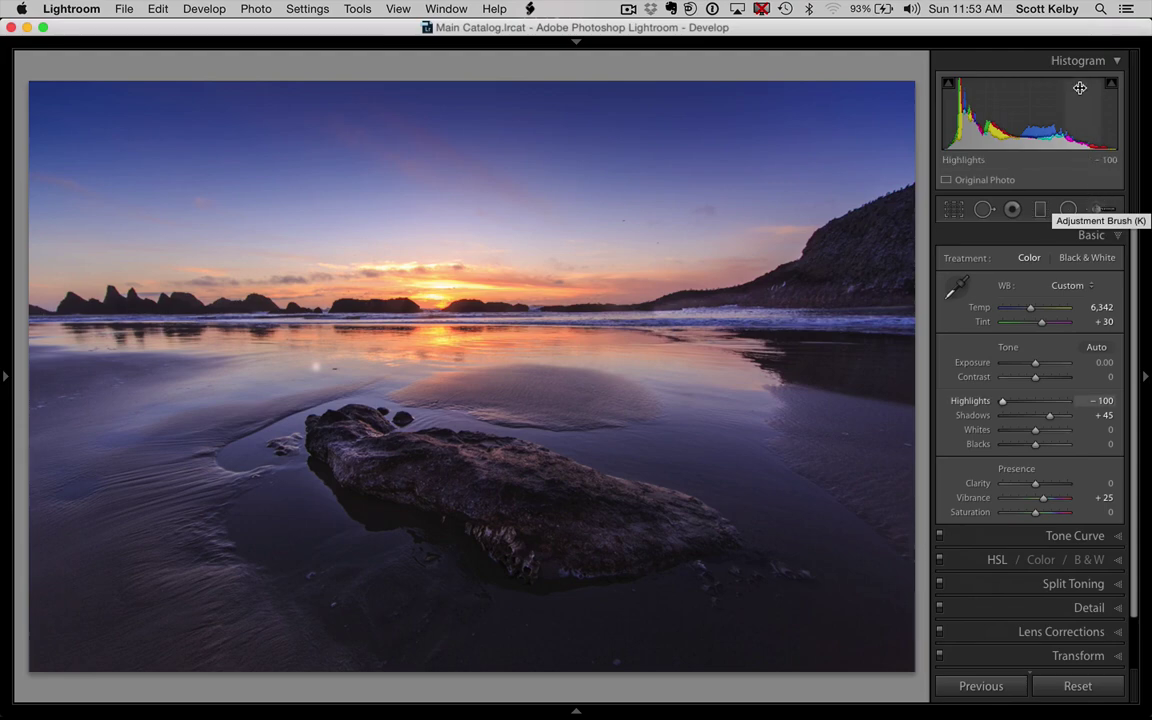
Zoom in to inspect the brushed rock, then return to the full photo view.
left_click(320, 381)
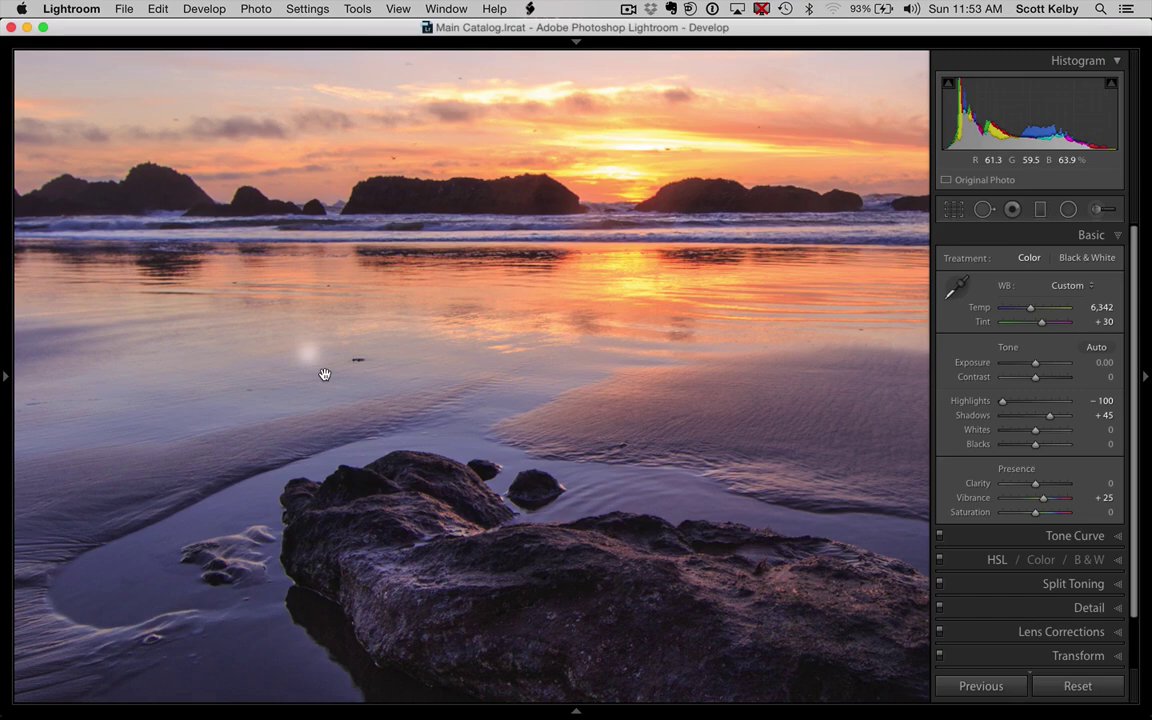
left_click(324, 374)
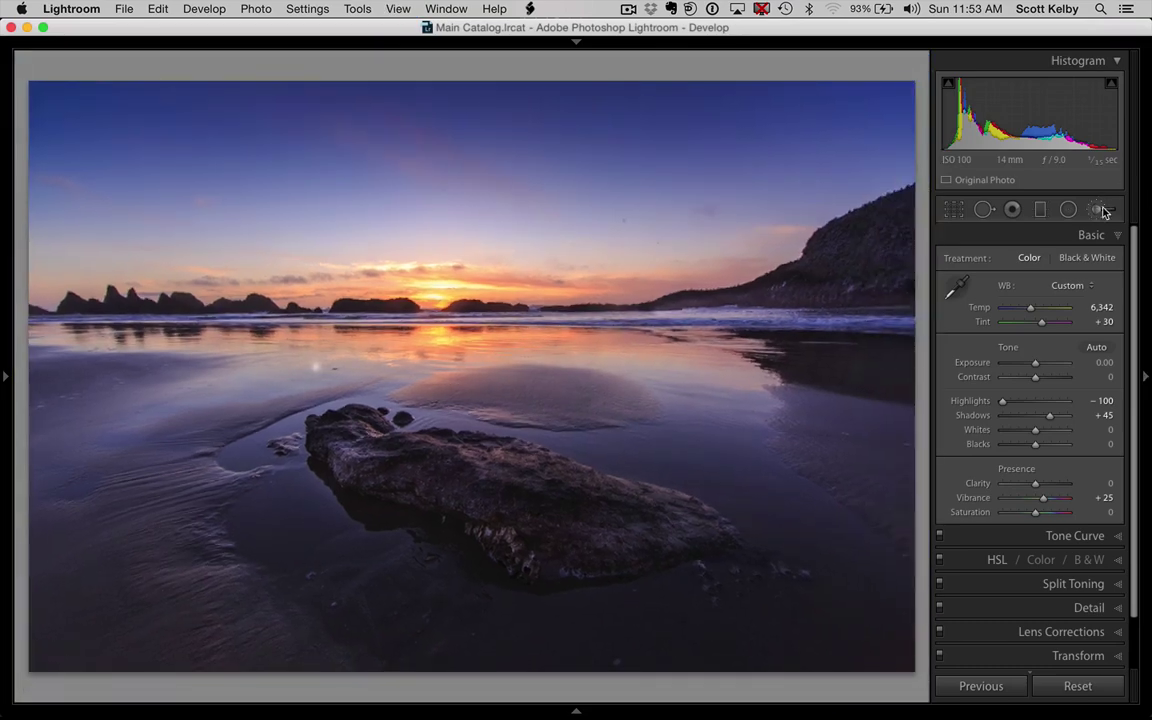
left_click(1100, 209)
Select the rock's brush pin and erase the stray wet-sand spot from its mask.
left_click(625, 545)
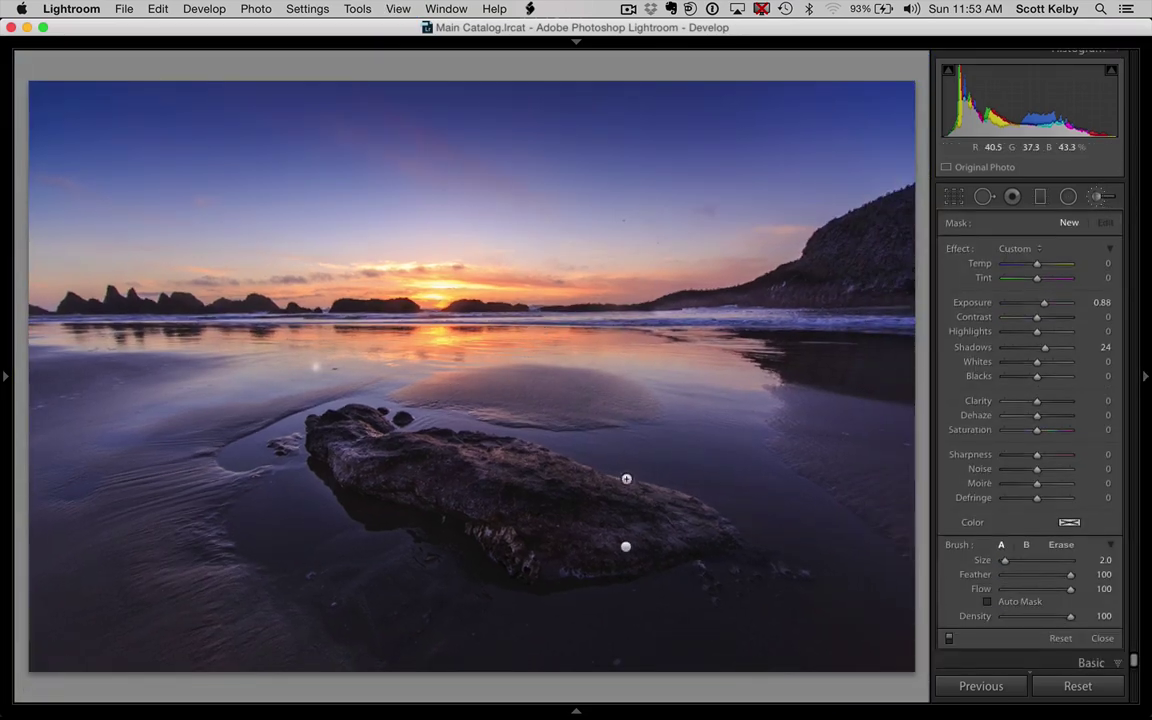
left_click(624, 547)
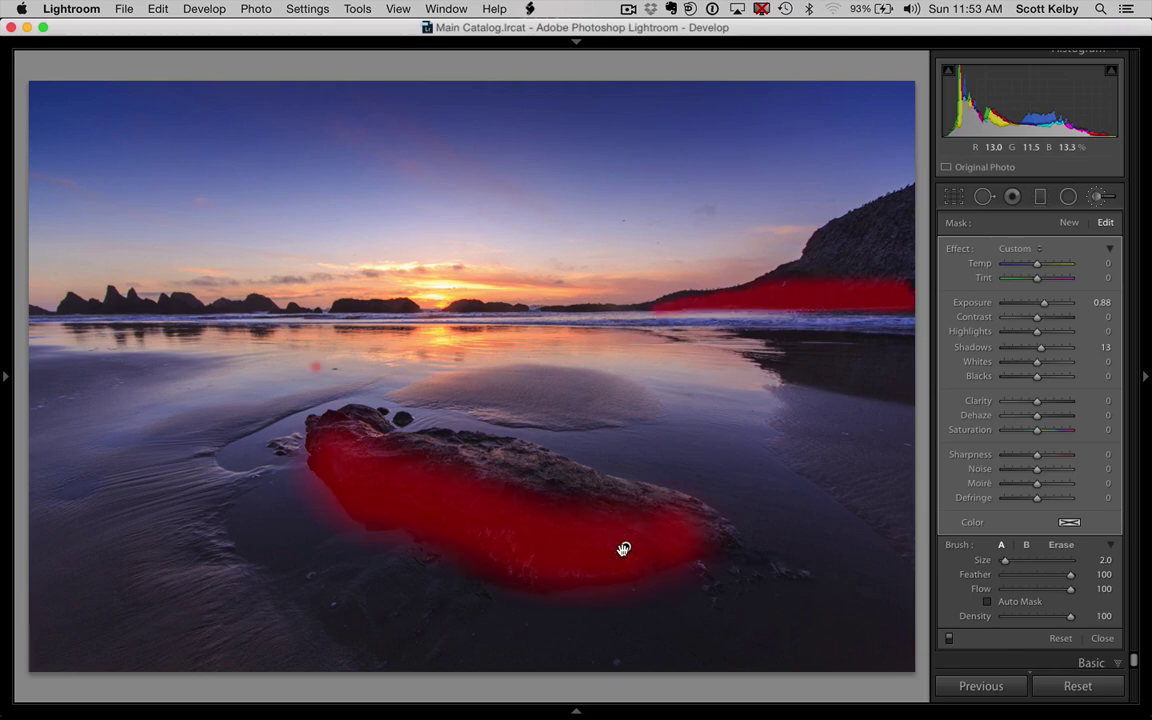
key("o")
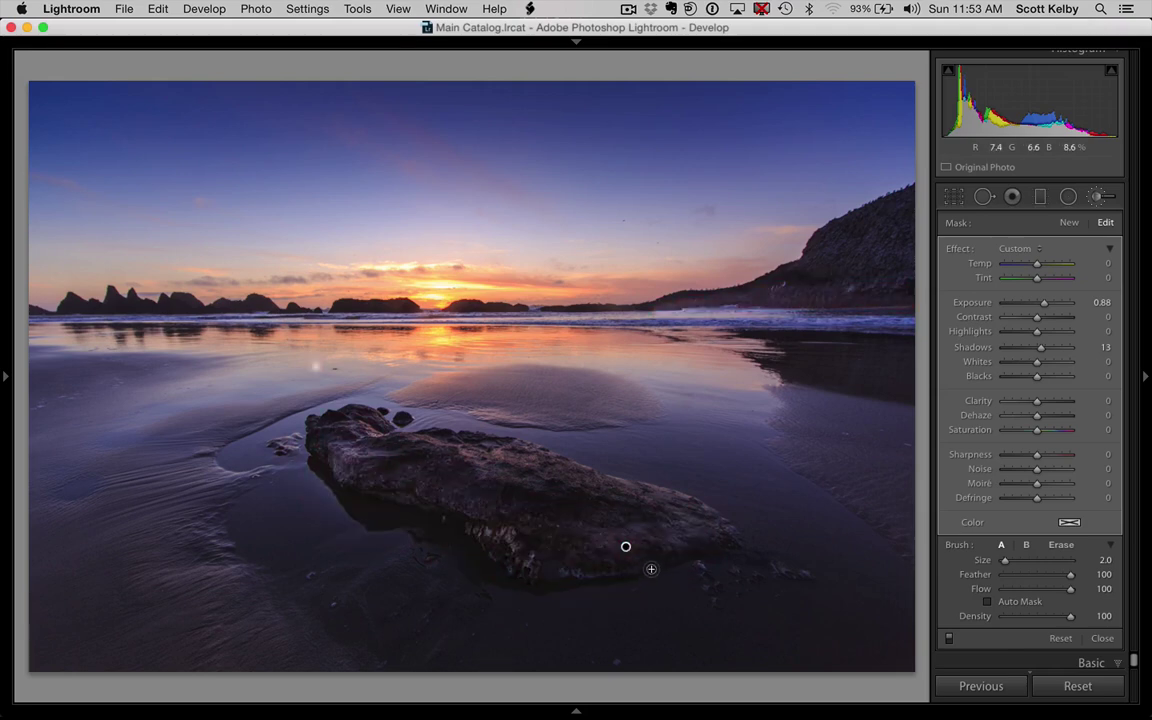
key("o")
mouse_move(627, 547)
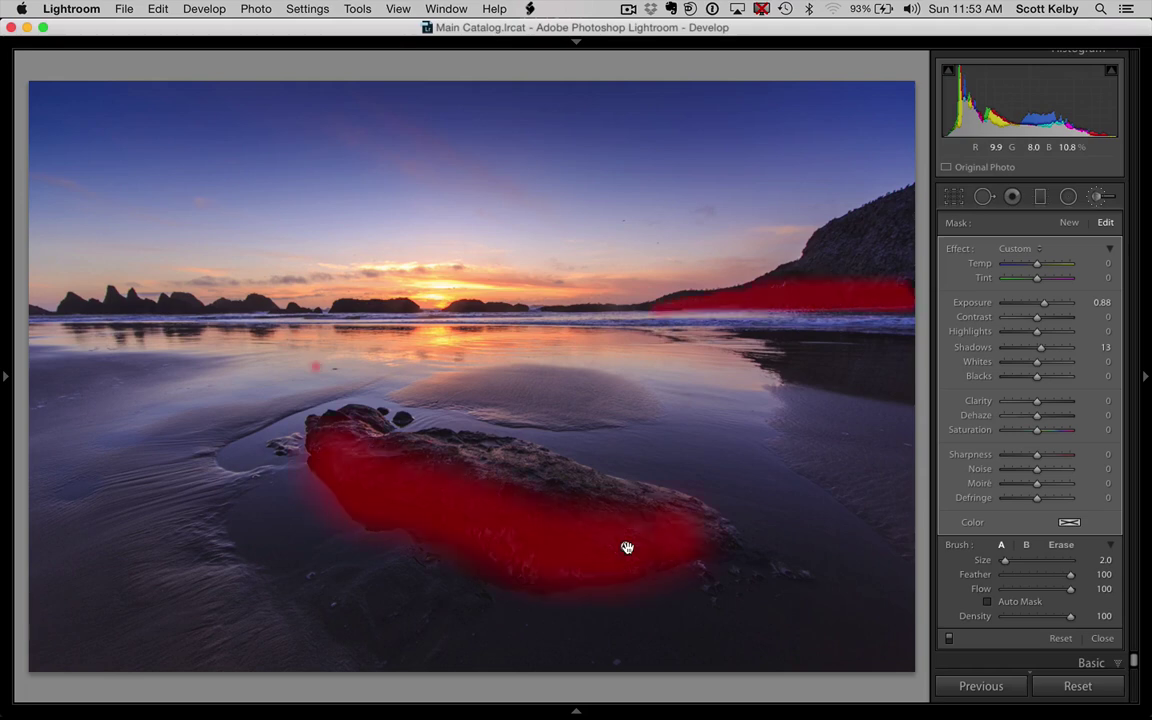
key("alt")
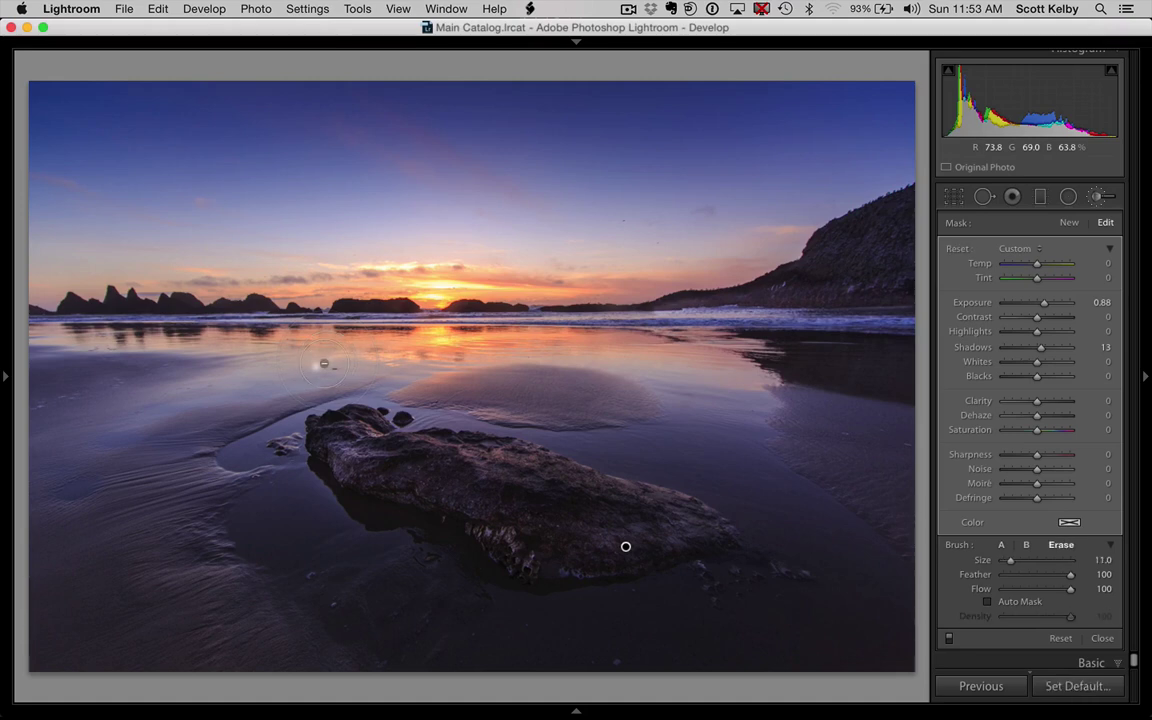
scroll(320, 366, "down", 4)
key("alt")
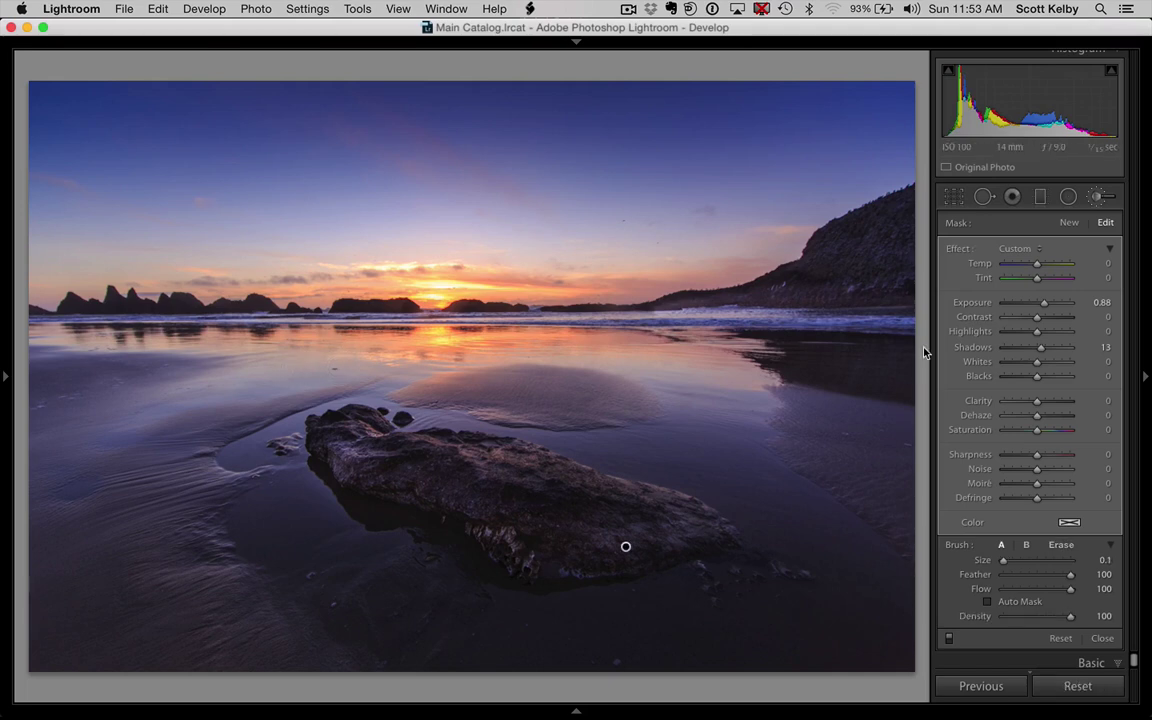
left_click(1099, 199)
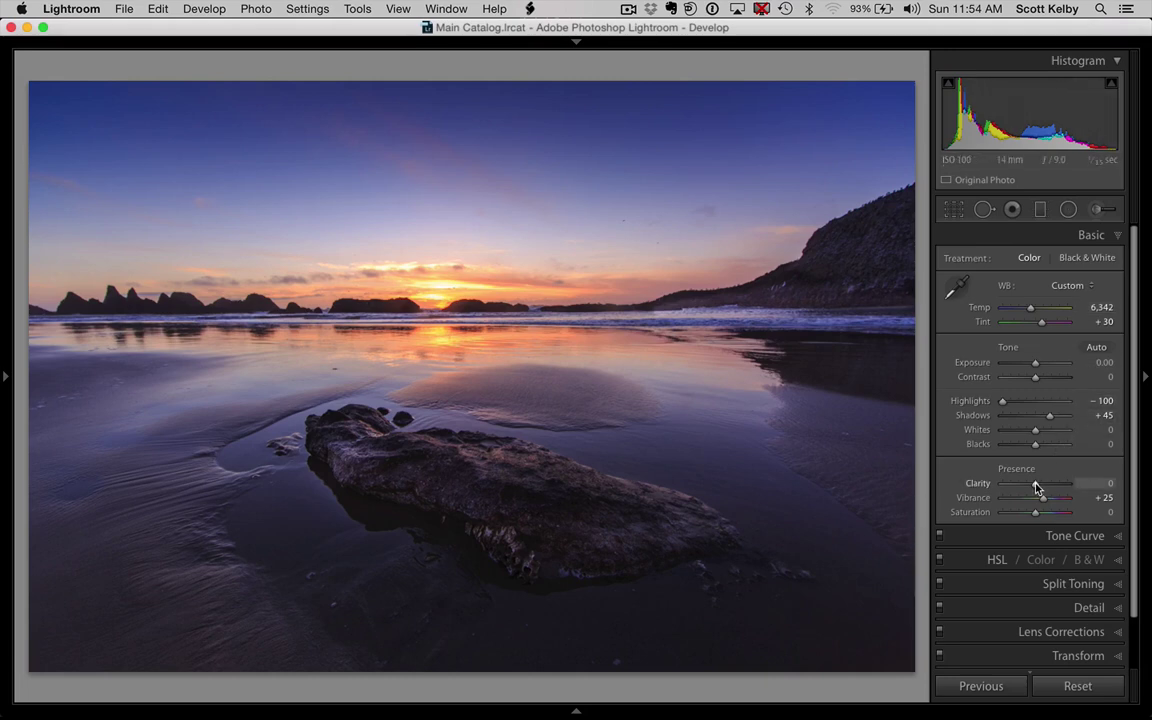
Set Clarity to +32, Contrast to +45 and Exposure to -0.30 in the Basic panel.
left_click_drag(1037, 487, 1049, 487)
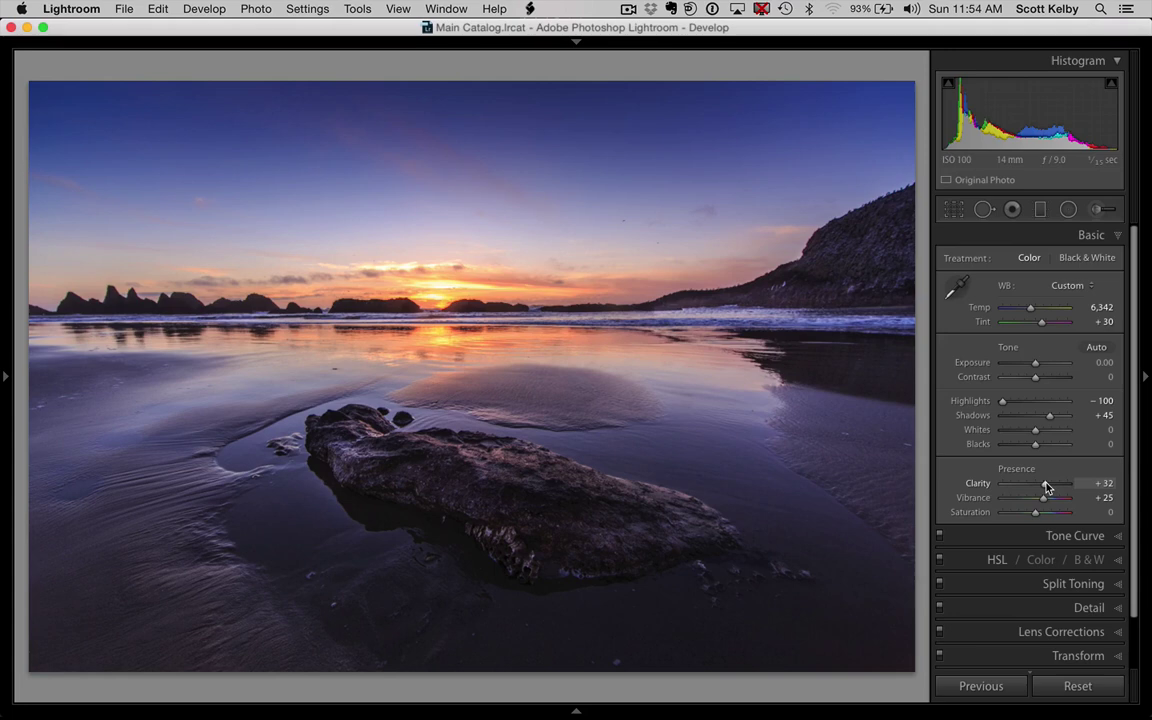
left_click_drag(1038, 382, 1051, 380)
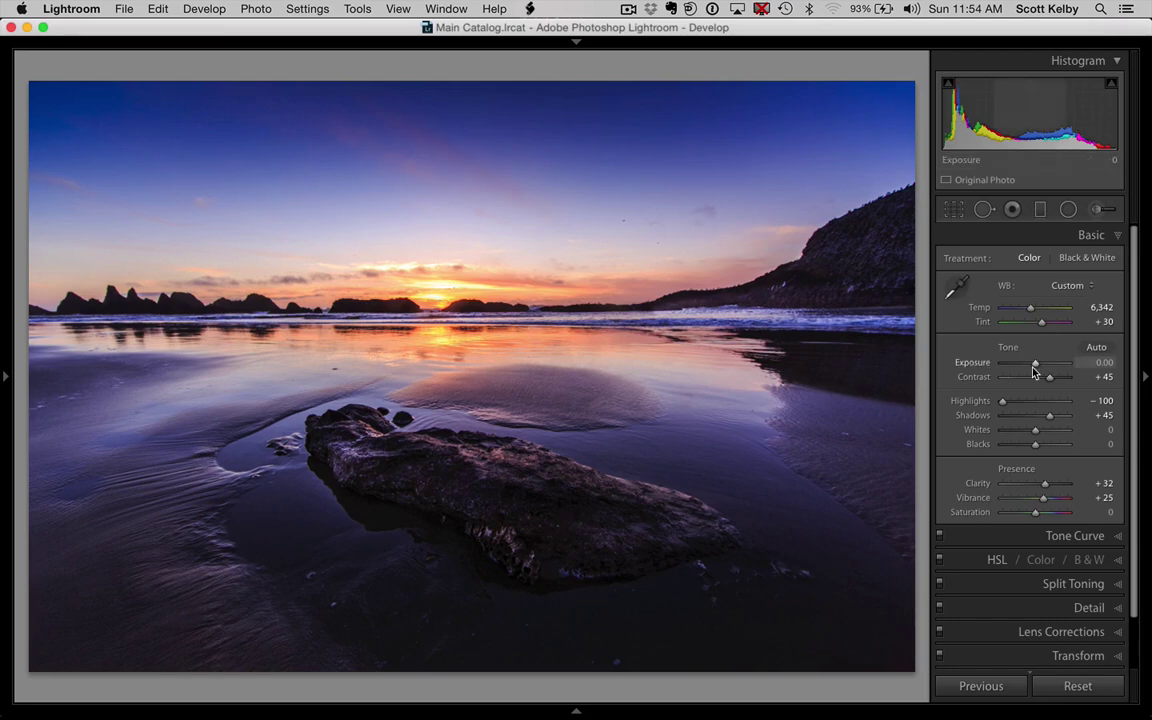
left_click_drag(1035, 367, 1031, 368)
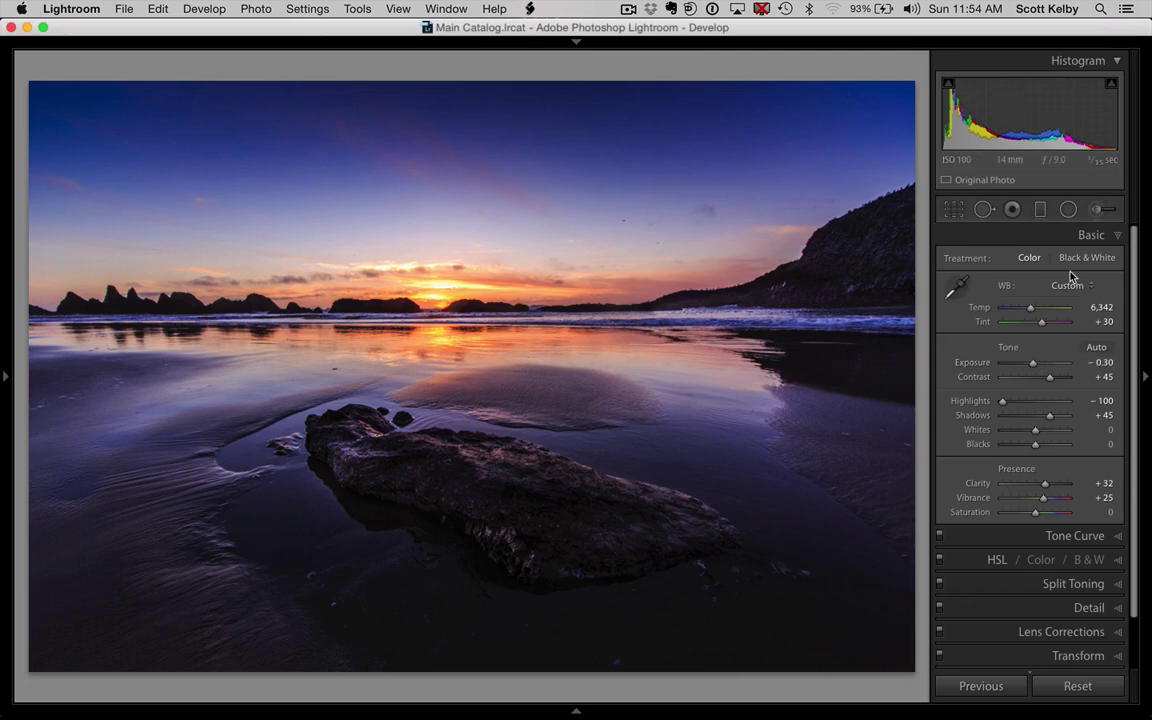
Select the rock's brush pin and paint extra brightening over the rock's top with a larger brush.
left_click(1098, 210)
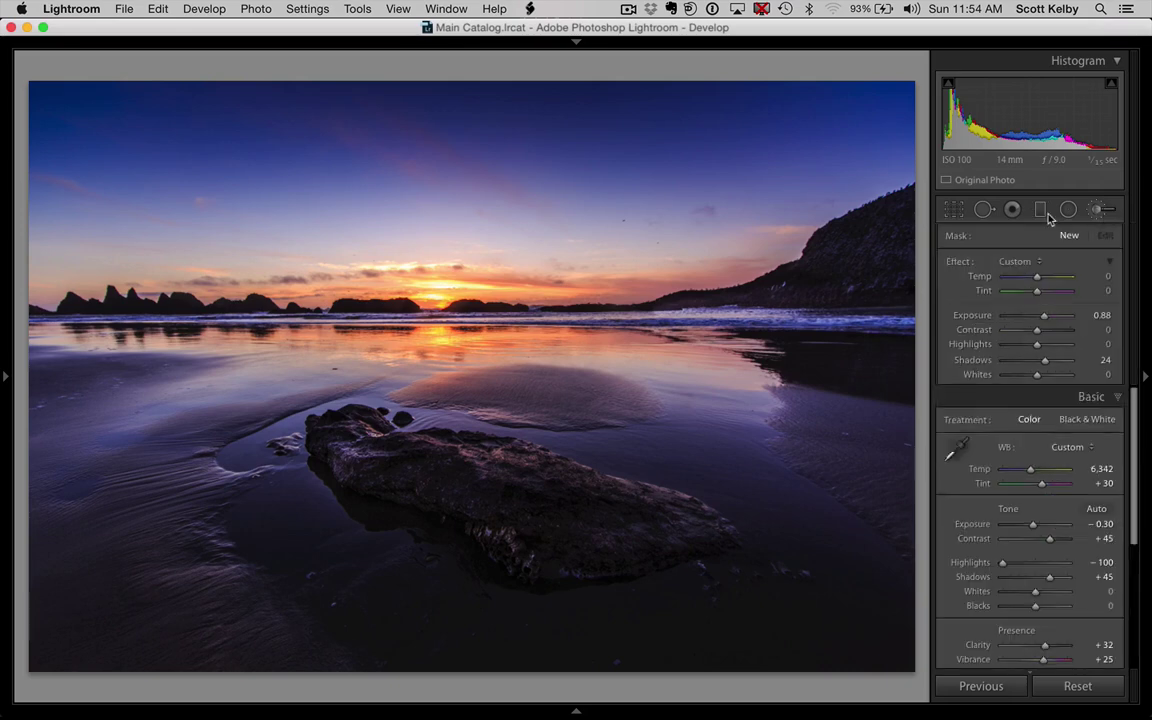
left_click(627, 547)
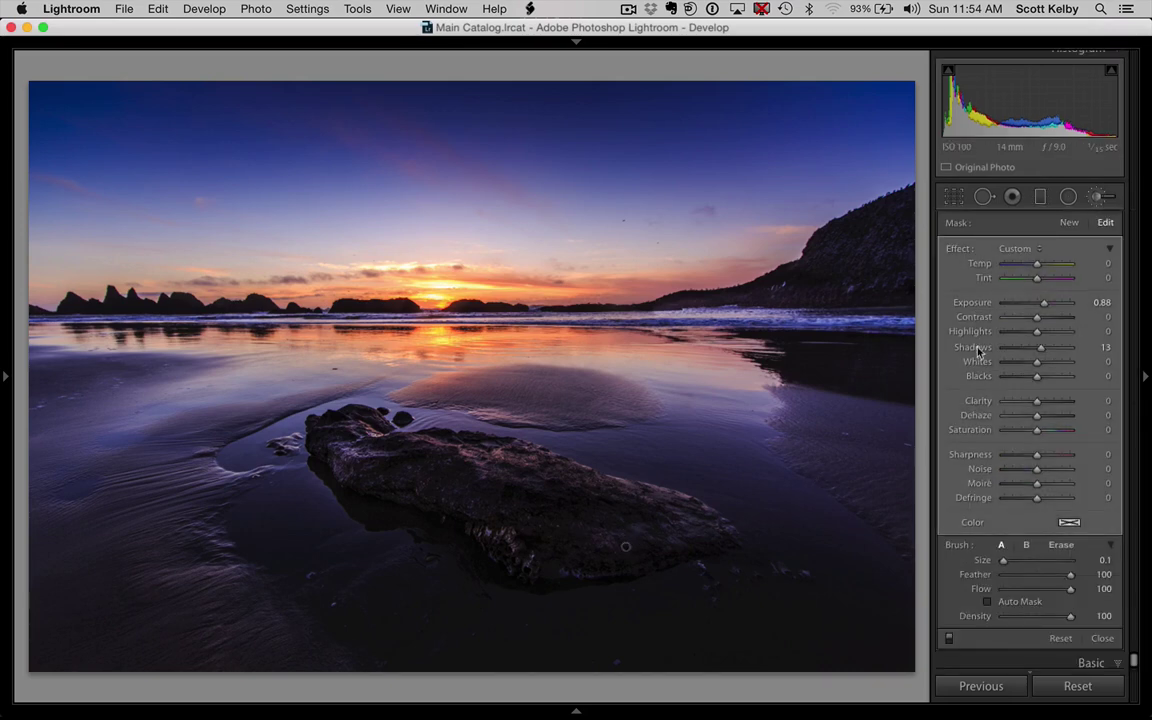
left_click_drag(1043, 309, 1051, 309)
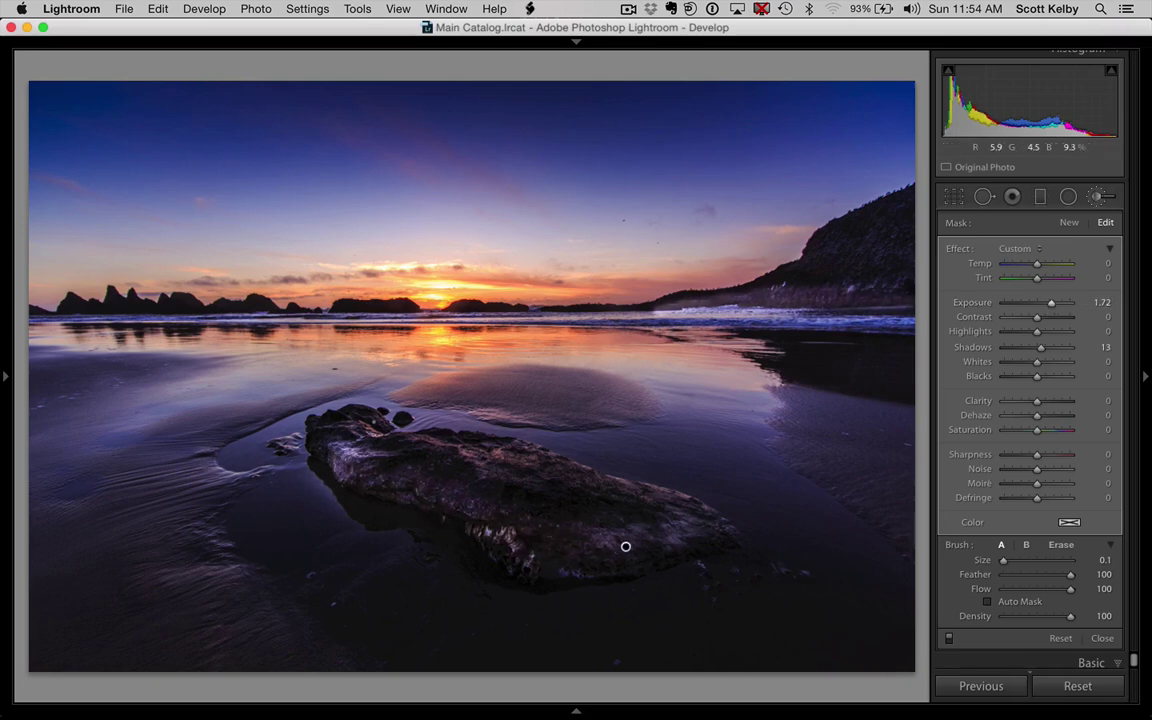
key("bracketright")
mouse_move(330, 430)
left_mouse_down()
mouse_move(292, 395)
mouse_move(401, 460)
mouse_move(501, 468)
mouse_move(540, 486)
left_mouse_up()
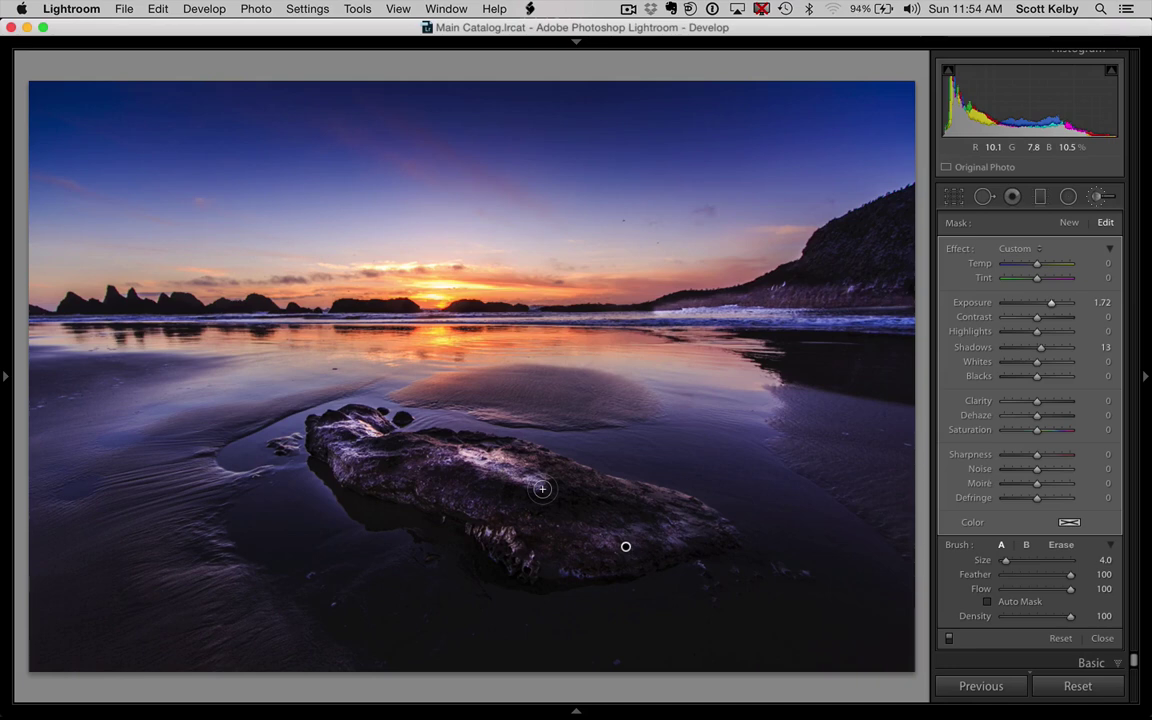
Undo the extra stroke and exposure change, then raise the rock brush Shadows to 33.
key("alt")
key("super+z")
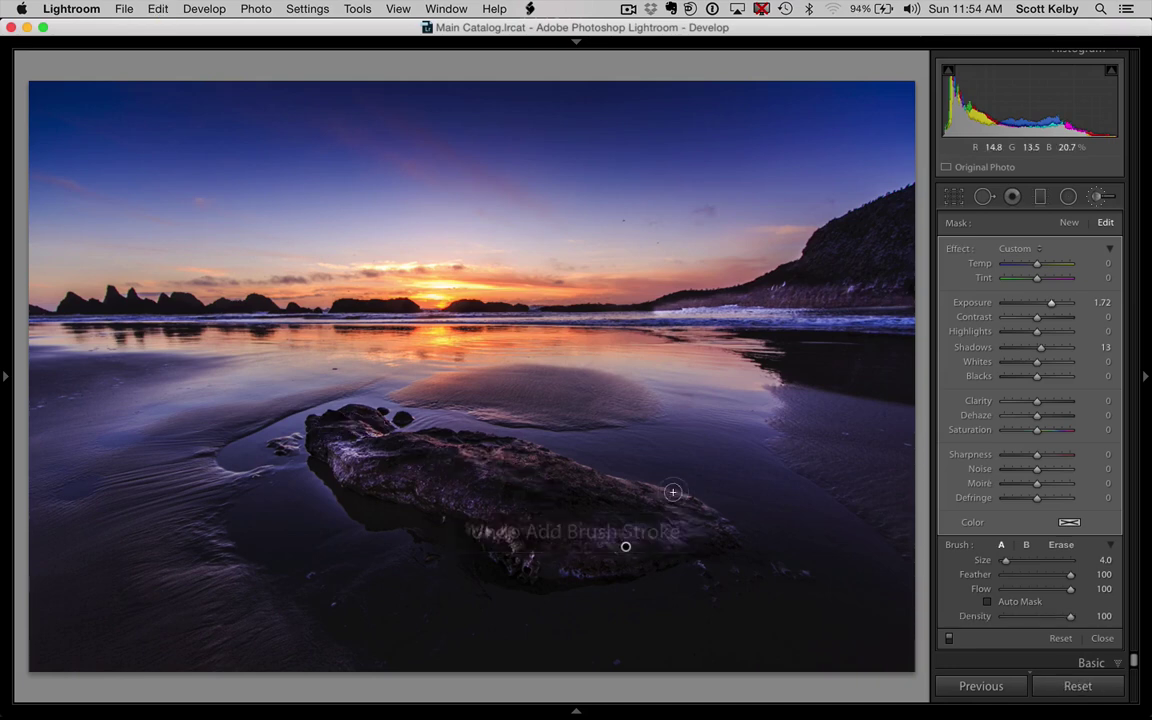
key("super+z")
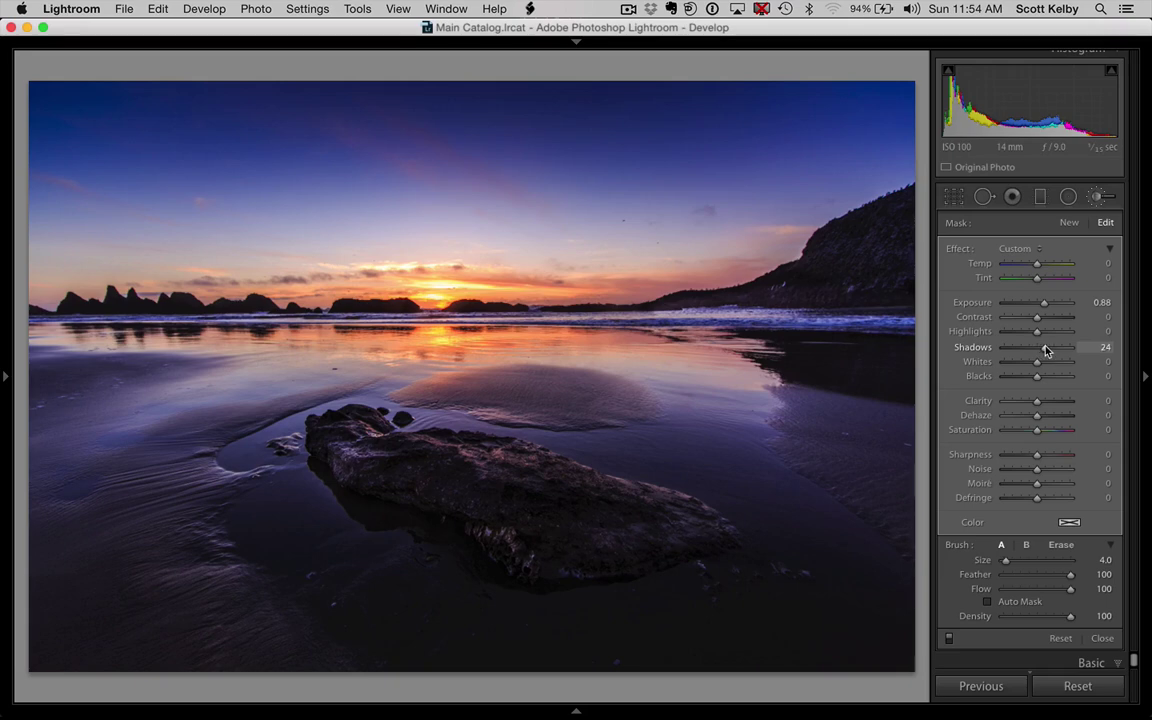
left_click_drag(1044, 347, 1050, 349)
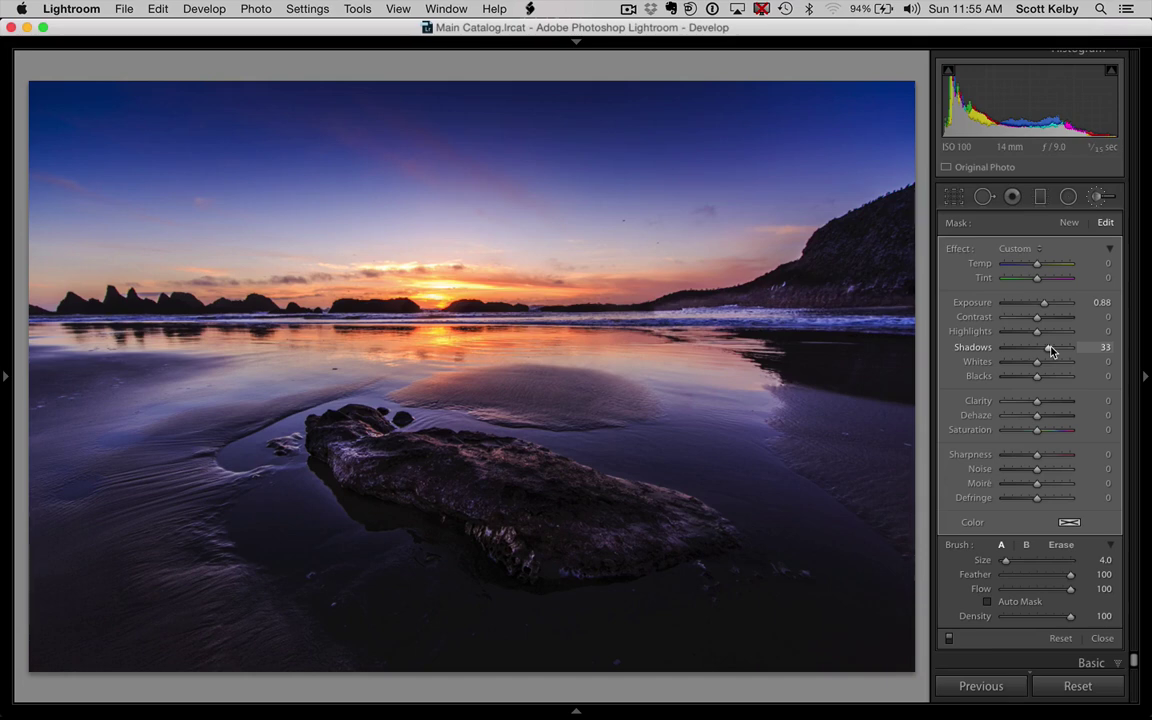
Add a new Exposure 0.78 brush stroke over the rock's top and right side, with Shadows at 0.
left_click_drag(1050, 349, 1047, 348)
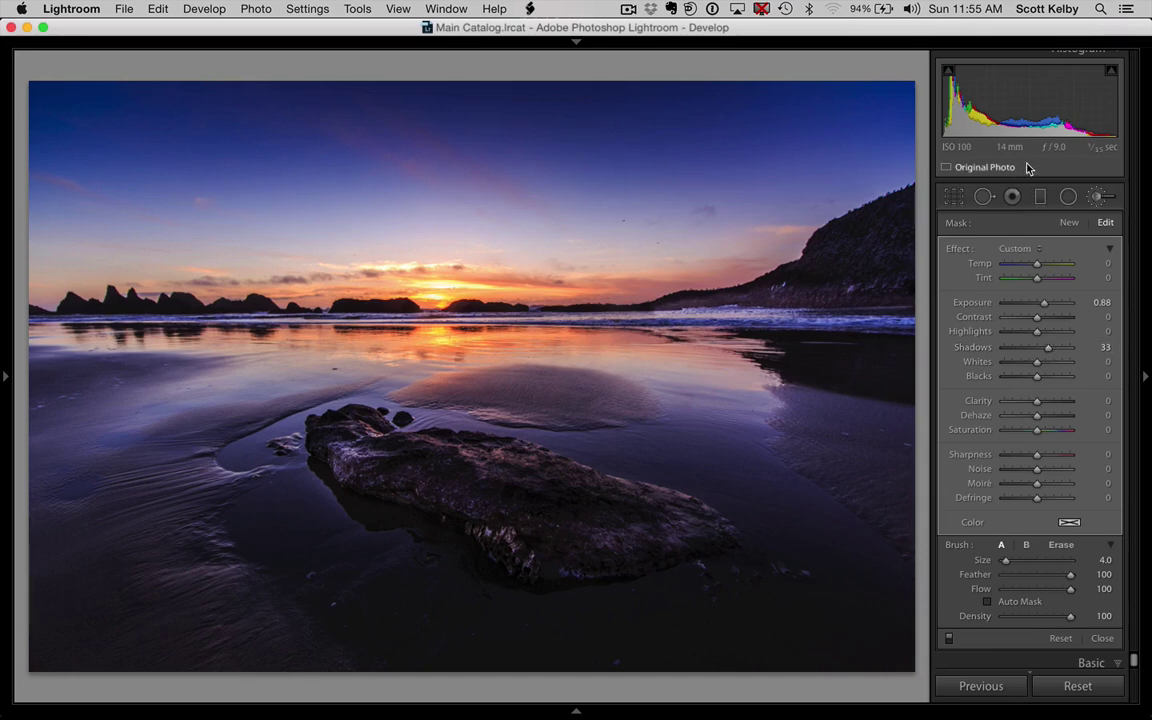
left_click(1069, 223)
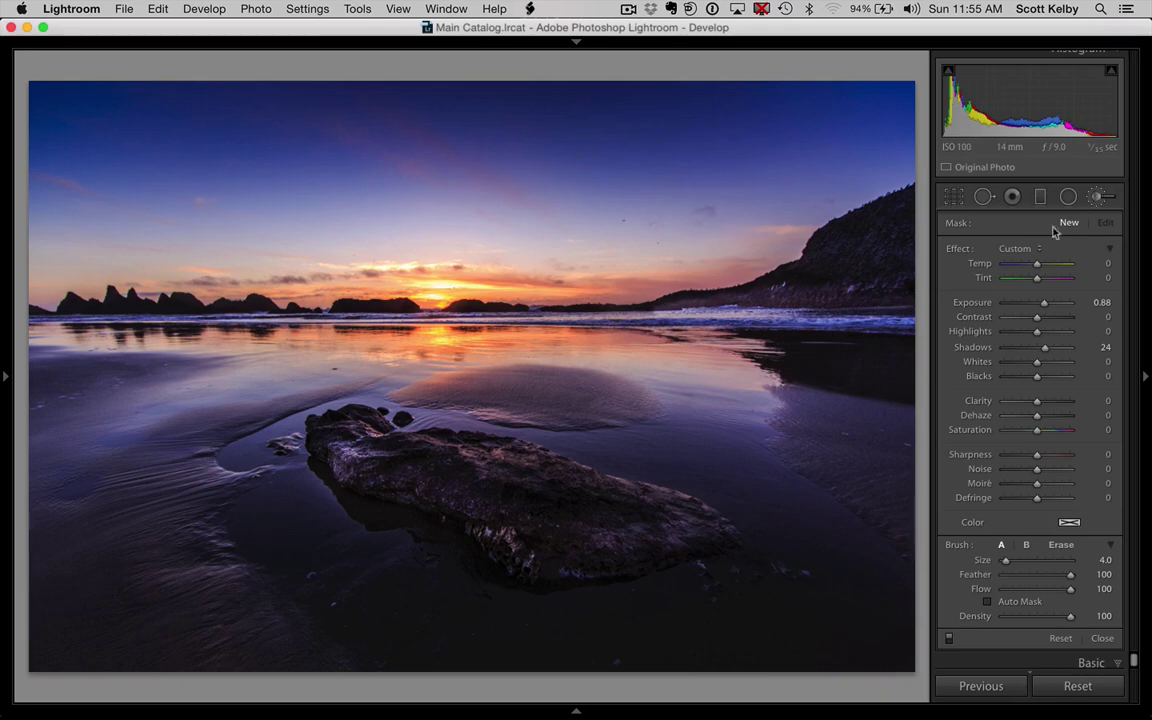
left_click_drag(1044, 356, 1041, 356)
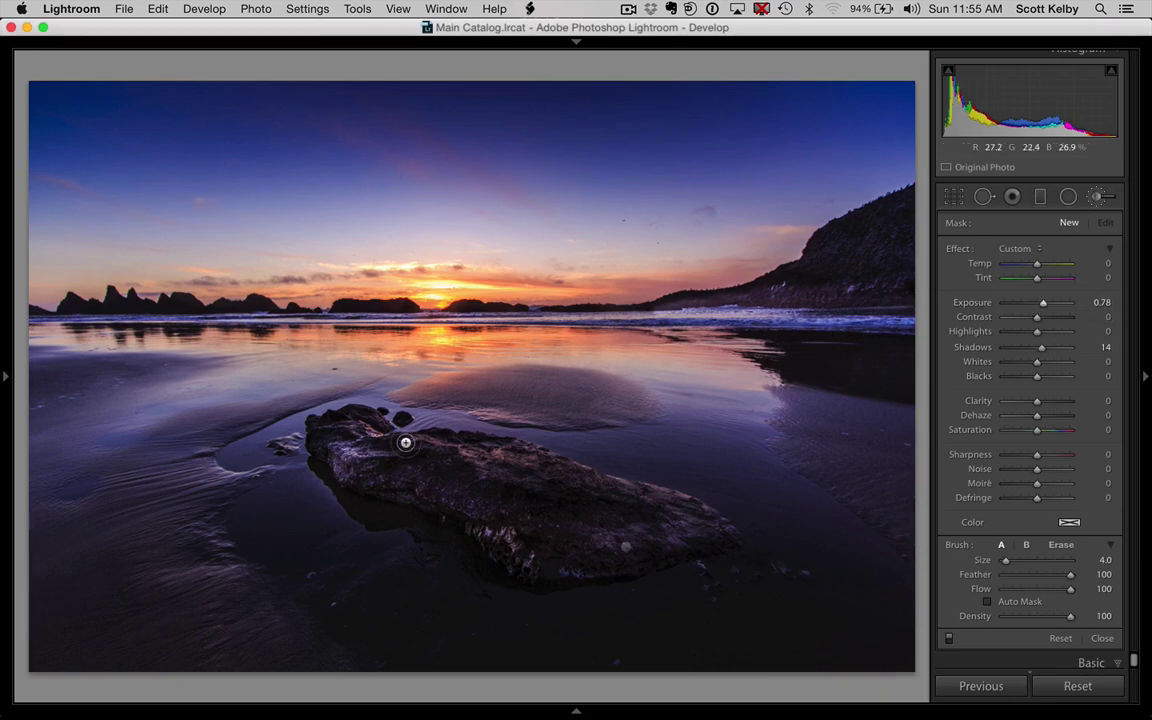
left_click_drag(328, 430, 481, 452)
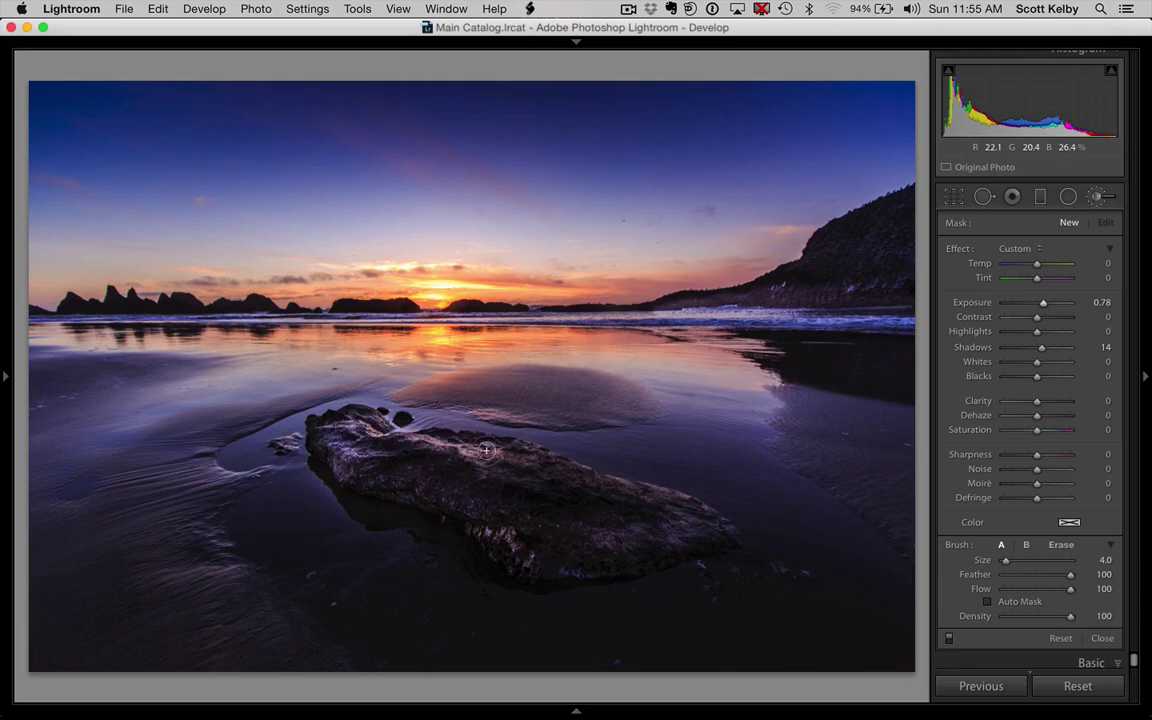
mouse_move(571, 502)
left_mouse_down()
mouse_move(524, 500)
mouse_move(607, 491)
mouse_move(666, 515)
mouse_move(625, 545)
left_mouse_up()
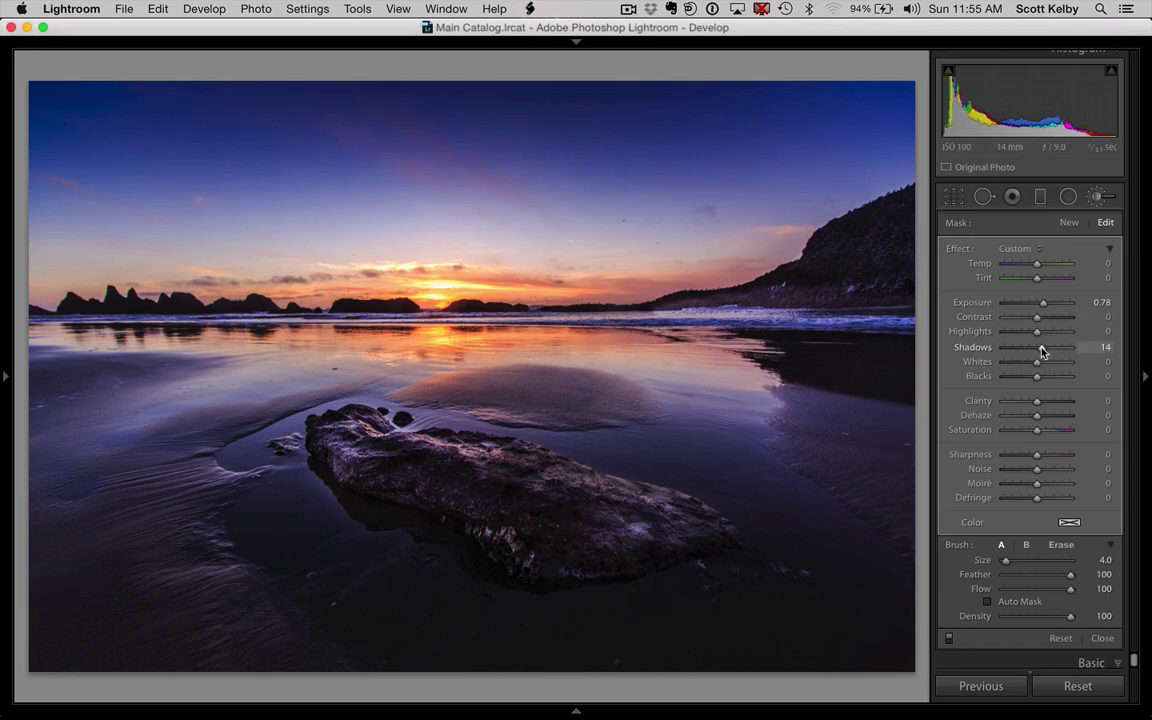
left_click_drag(1042, 350, 1036, 351)
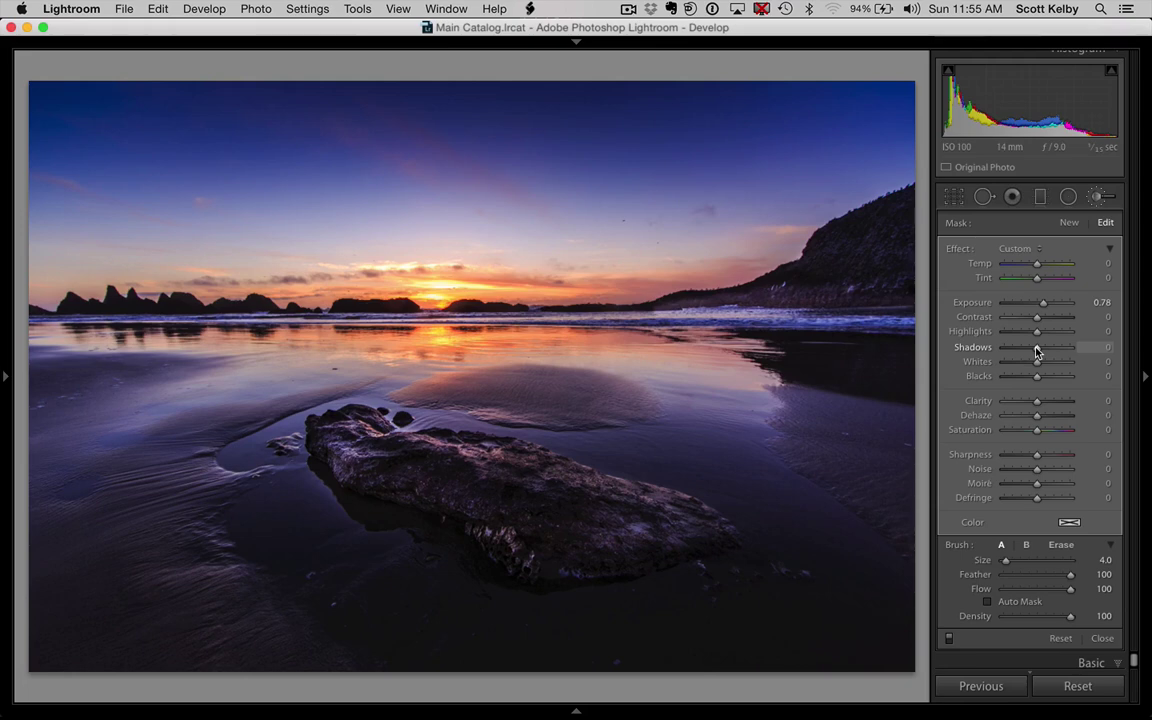
key("backslash")
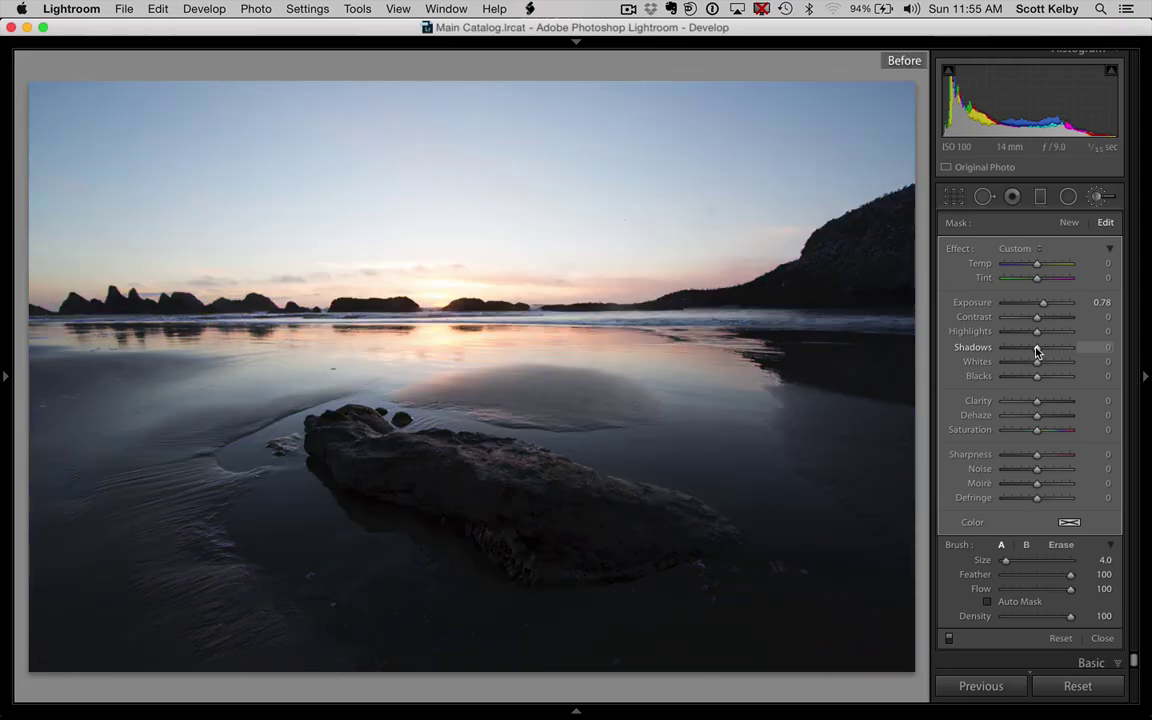
key("backslash")
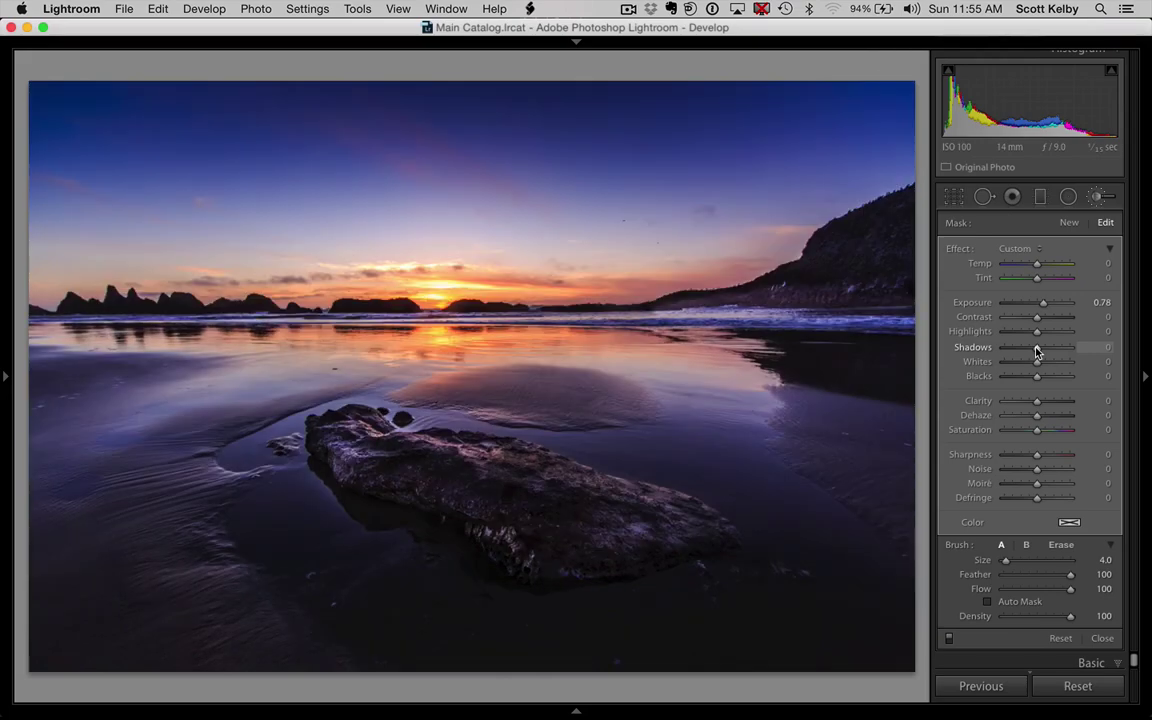
key("backslash")
key("backslash")
key("backslash")
key("backslash")
key("backslash")
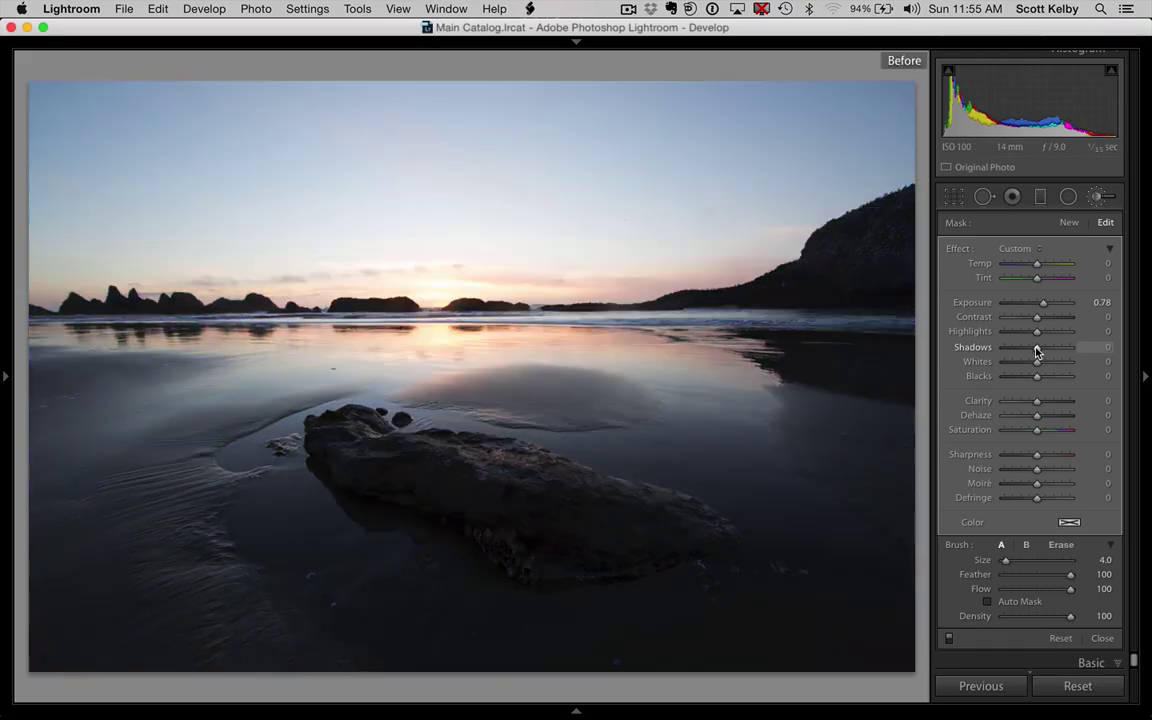
key("backslash")
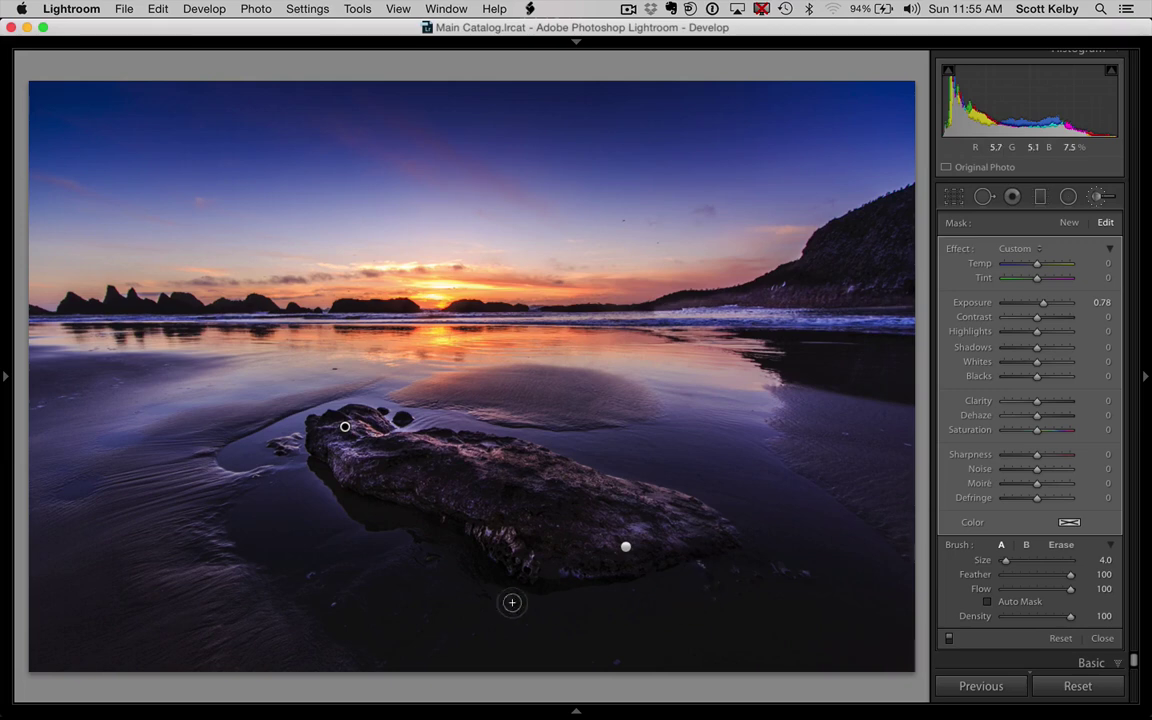
Soften the Heal-mode spot brush's feather and heal two specks in the sand below the rock.
left_click(985, 199)
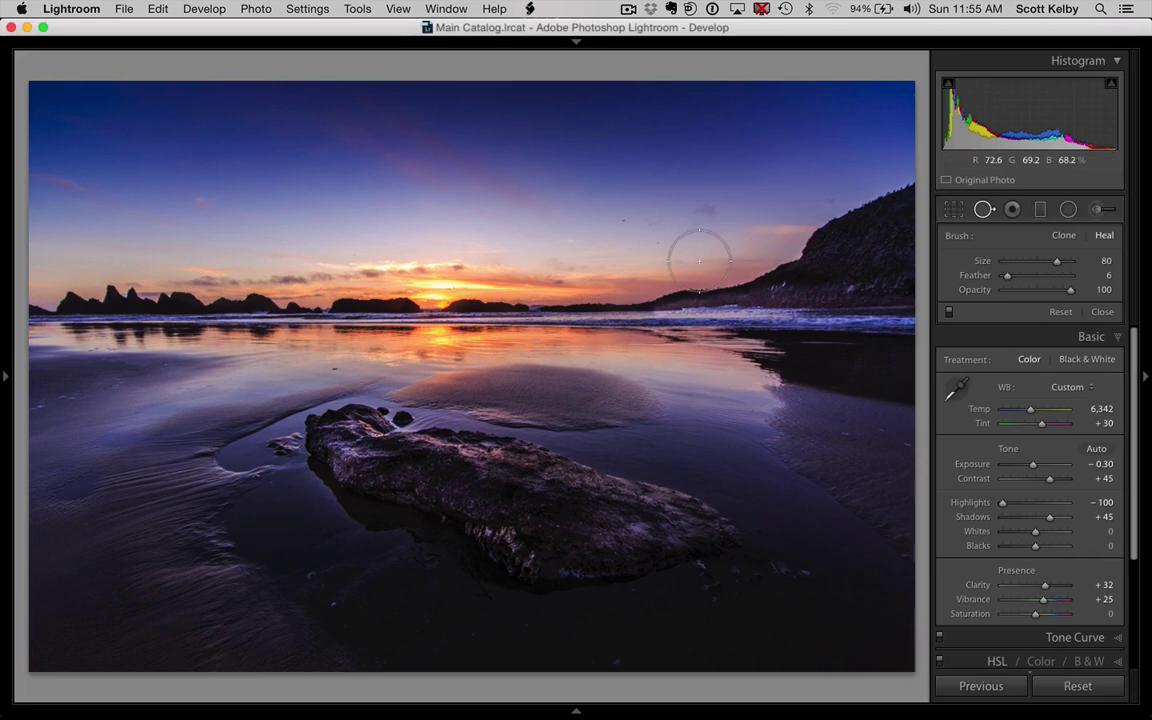
left_click_drag(1007, 275, 1074, 280)
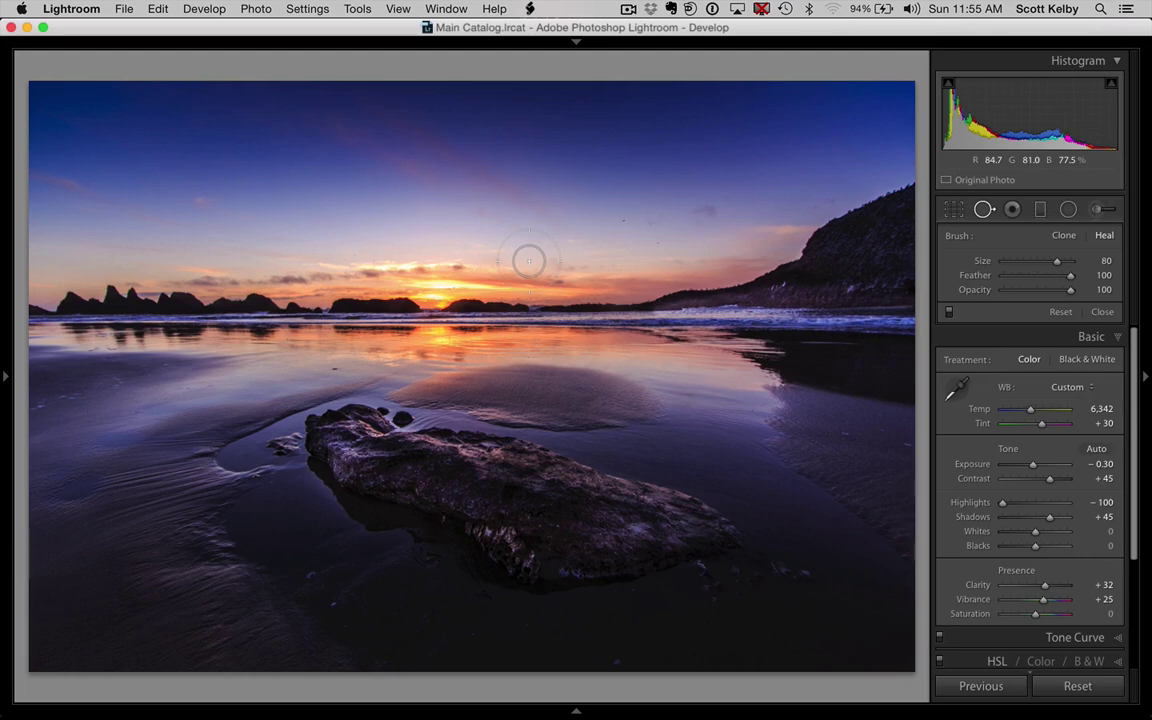
scroll(529, 261, "down", 3)
left_click(308, 571)
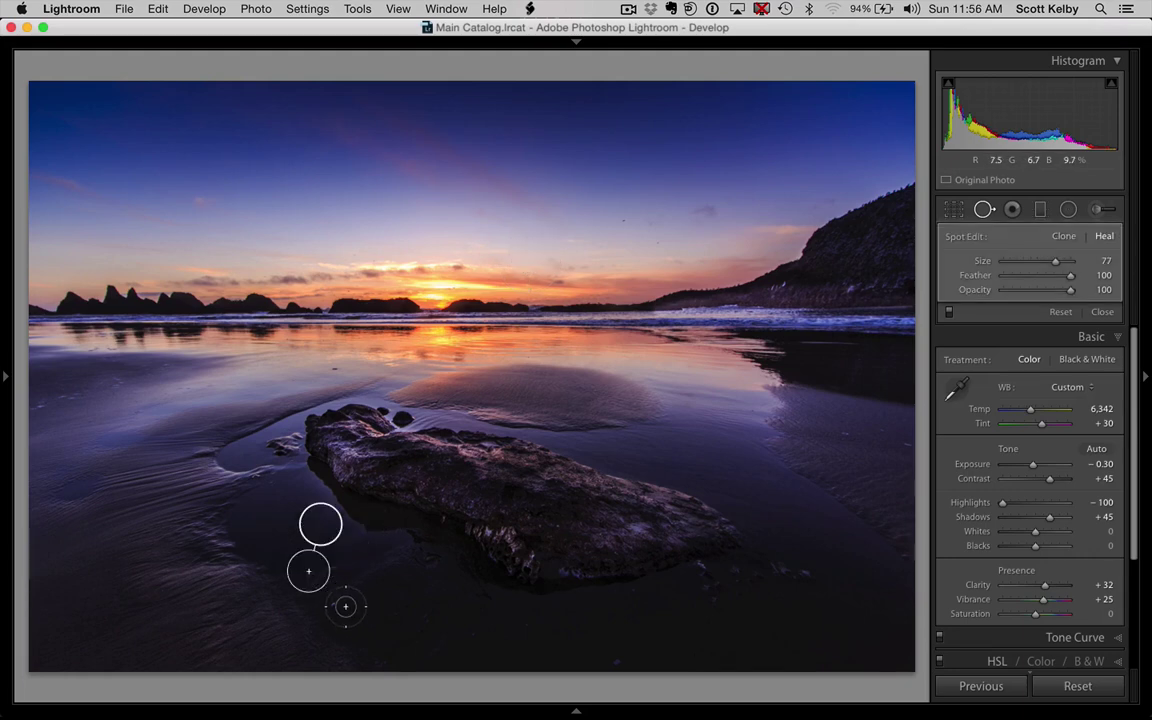
left_click(331, 605)
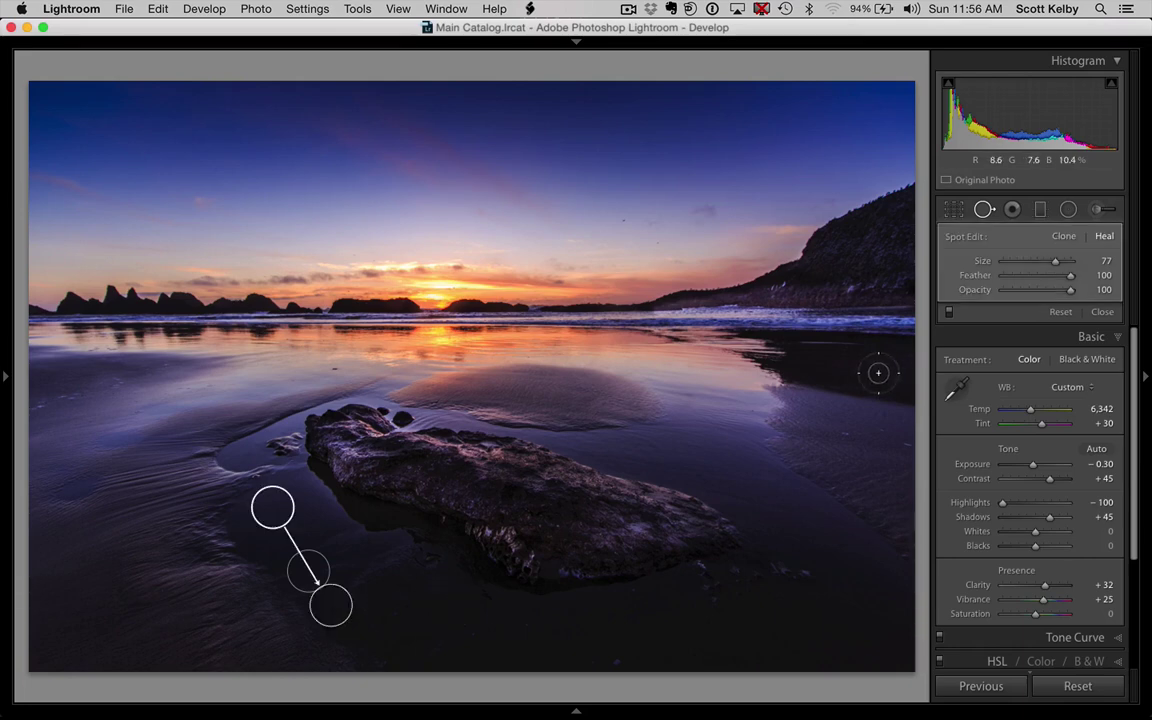
At feather 73, heal specks by the rock's right end, the right-hand sand, and the left water.
left_click_drag(1071, 275, 1065, 281)
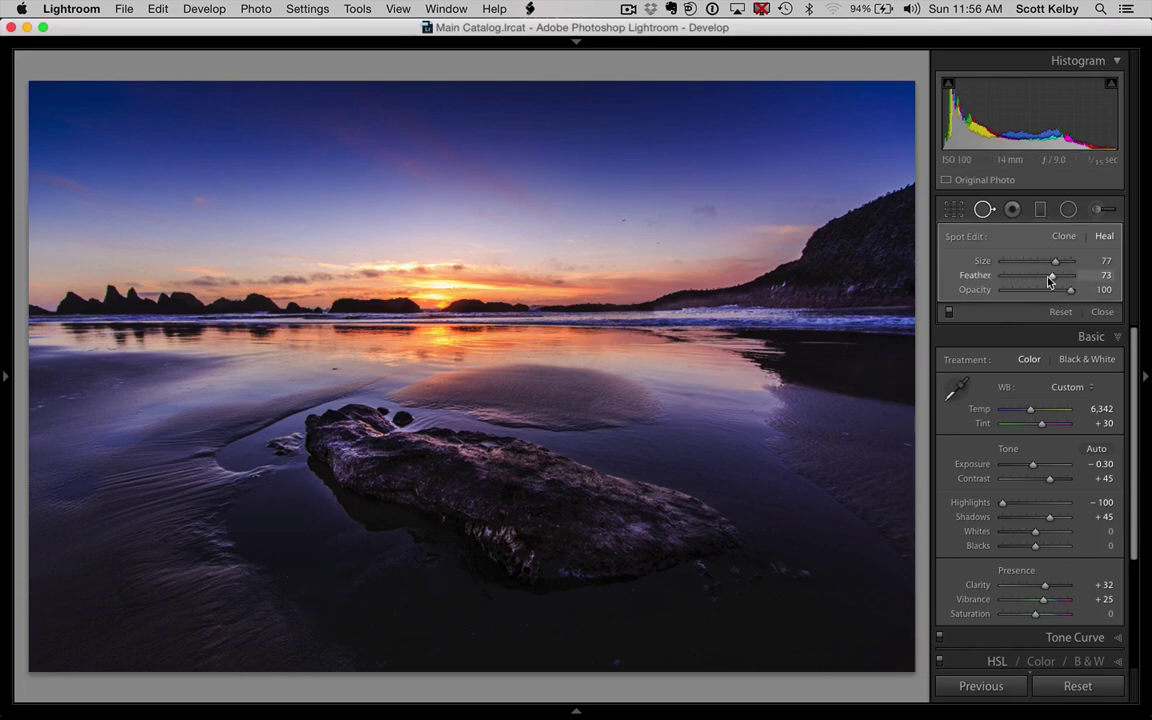
left_click(617, 664)
left_click(710, 590)
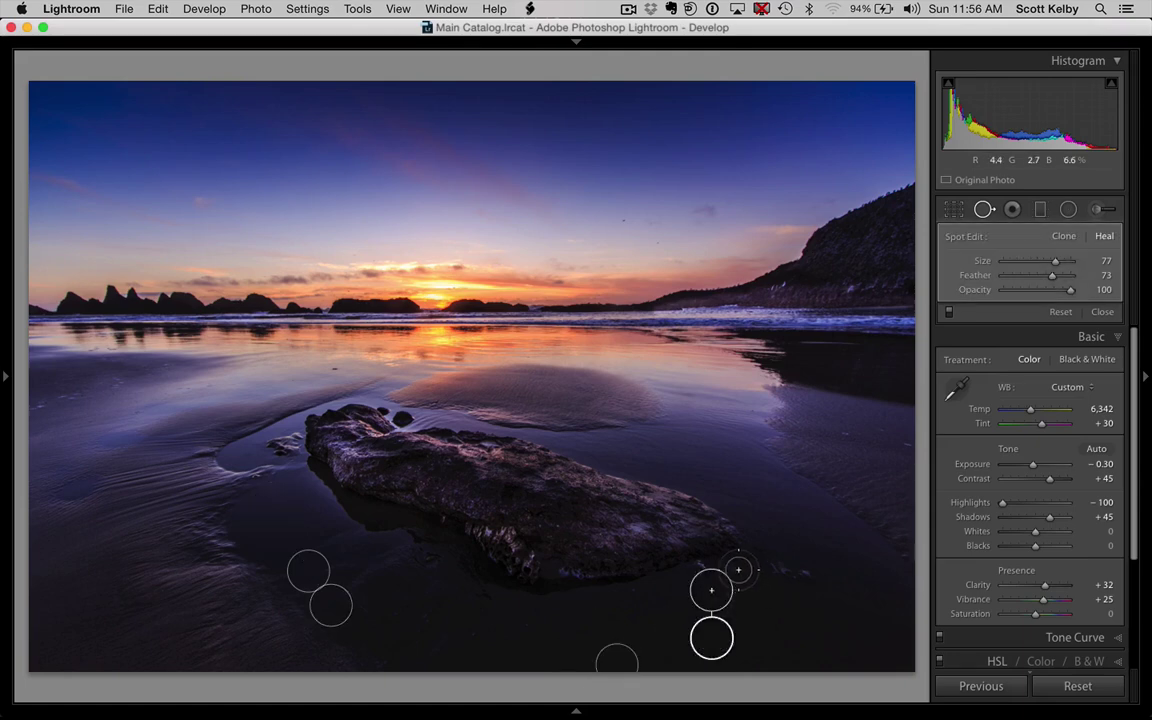
left_click_drag(780, 569, 806, 569)
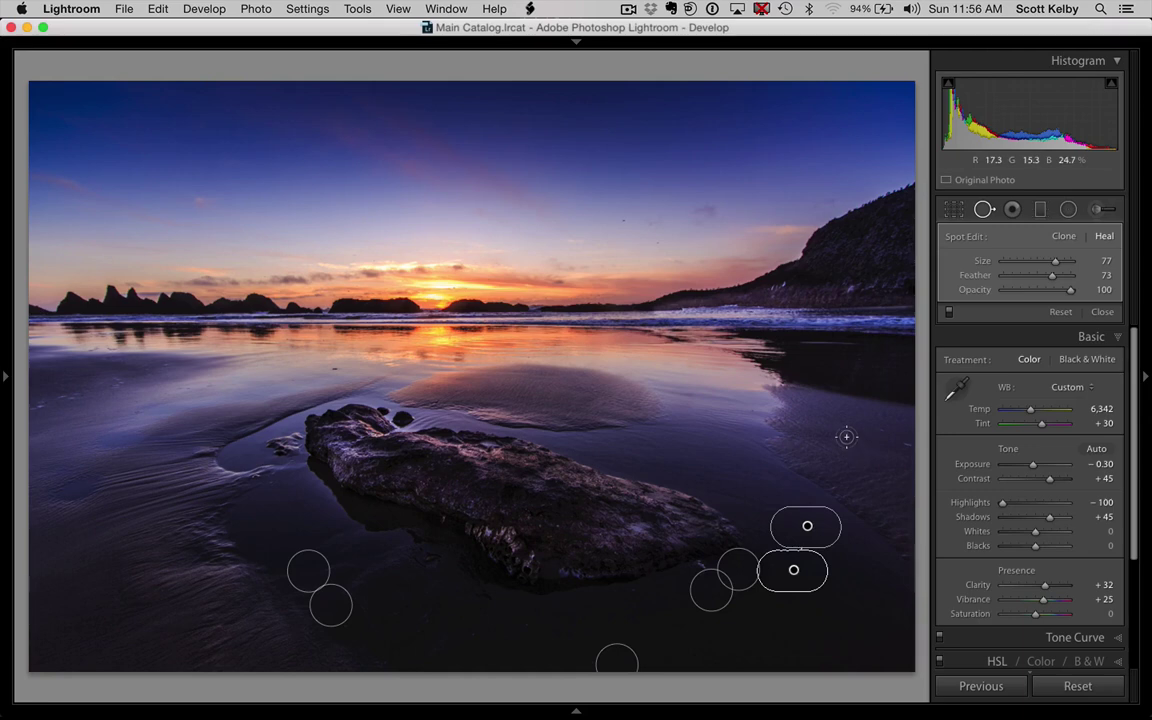
left_click(843, 430)
left_click(877, 440)
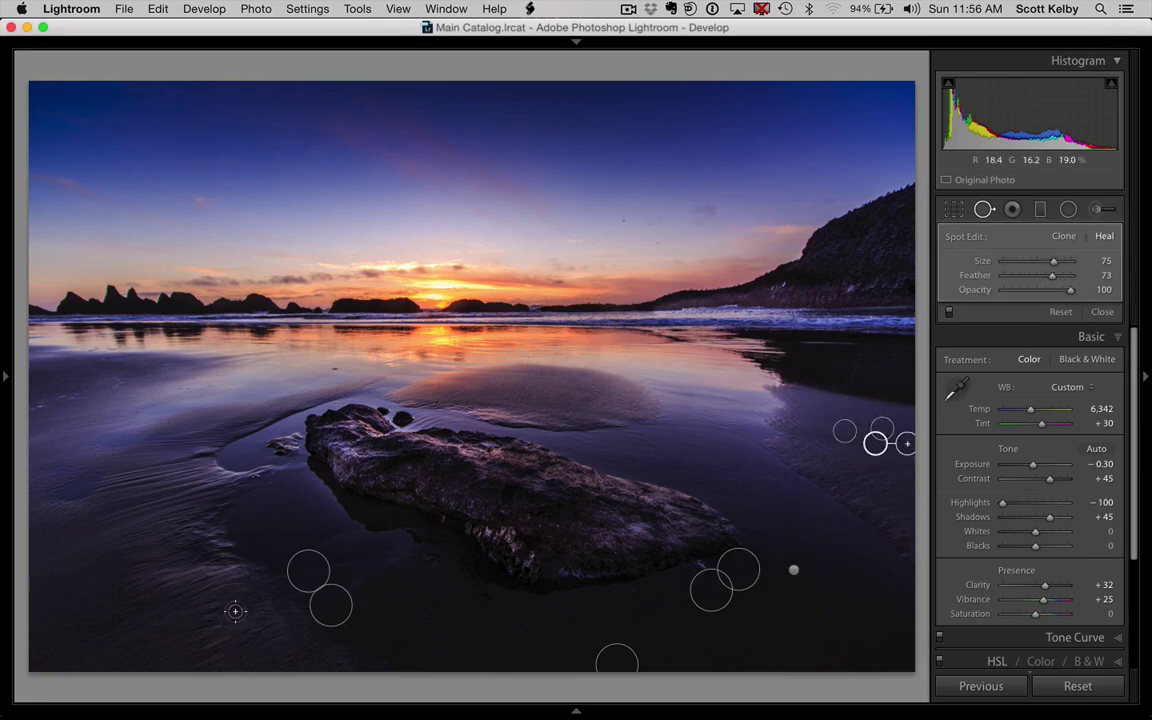
left_click(335, 369)
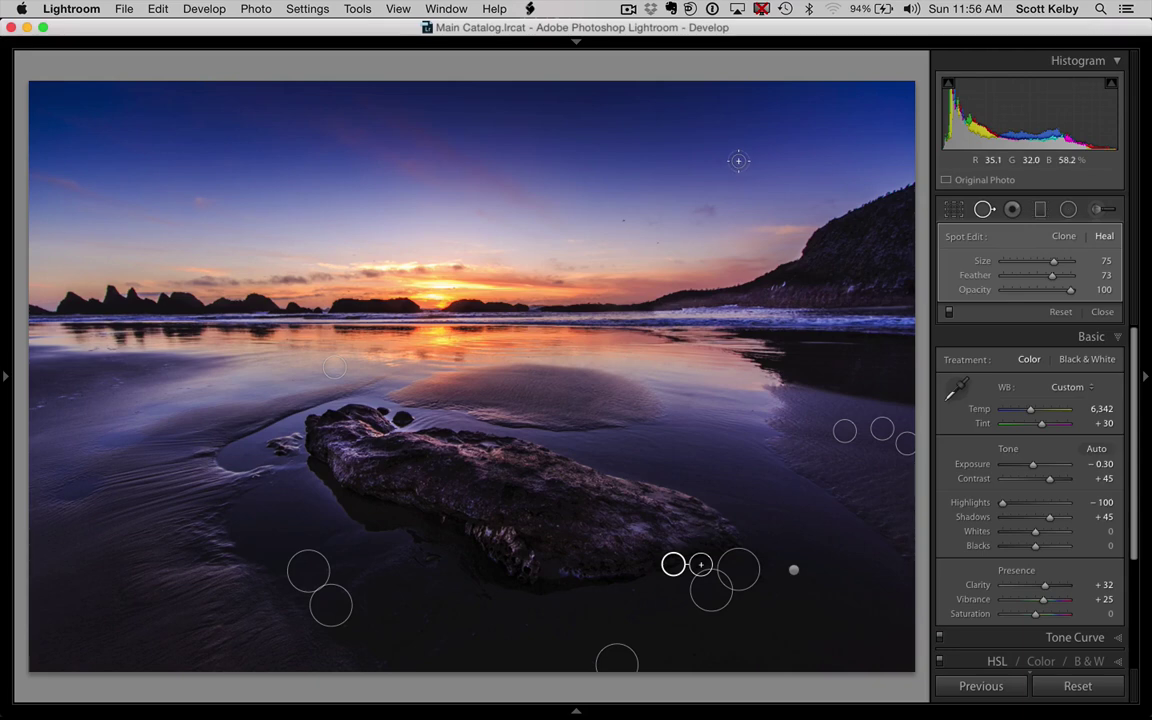
Zoom in and heal five sky dust spots, resampling one from cleaner sky, then fit the photo.
key("super+equal")
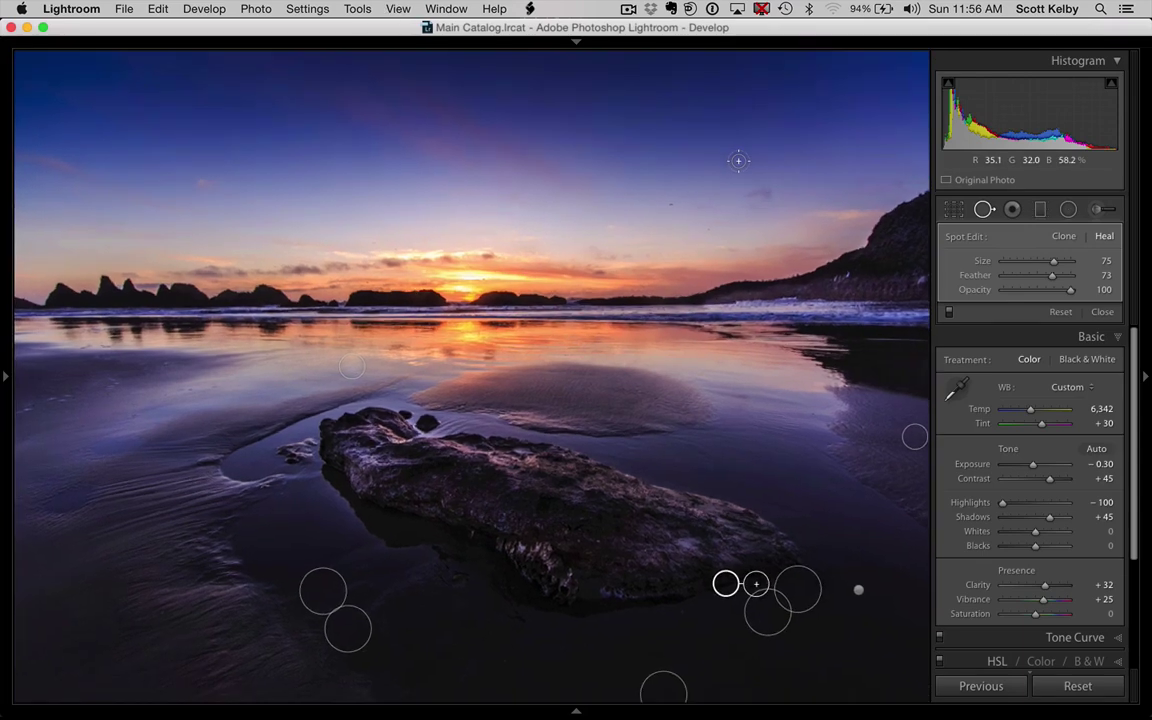
left_click(671, 204)
left_click_drag(707, 233, 707, 229)
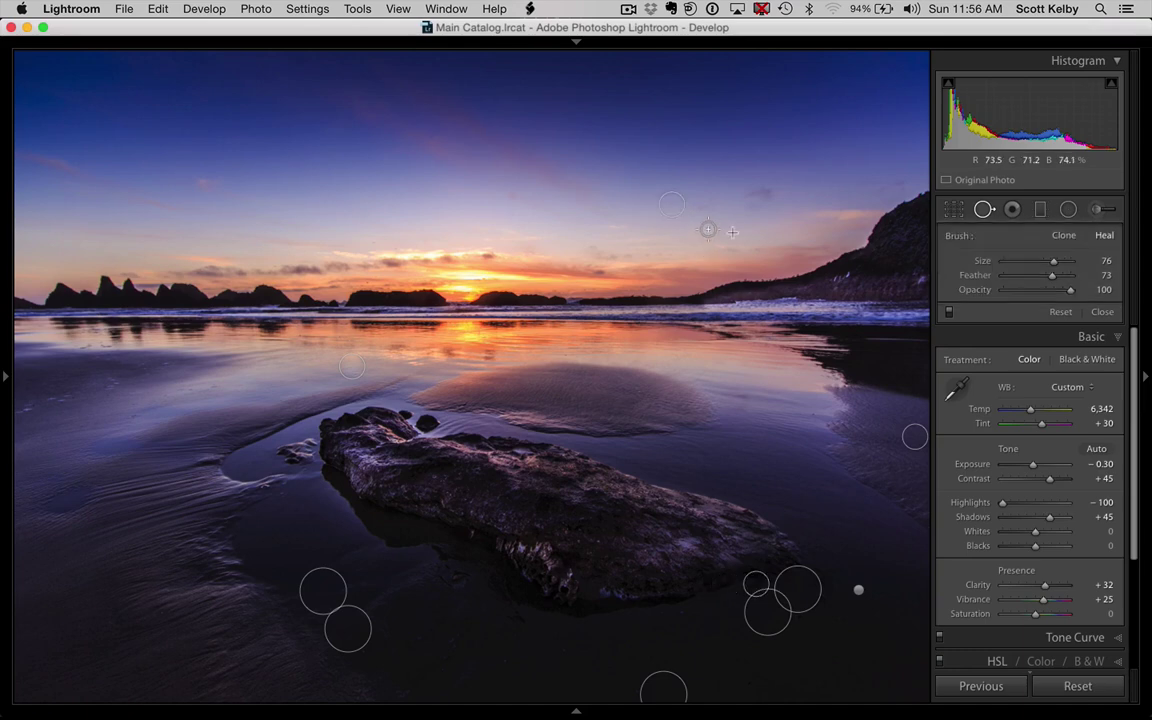
left_click(344, 221)
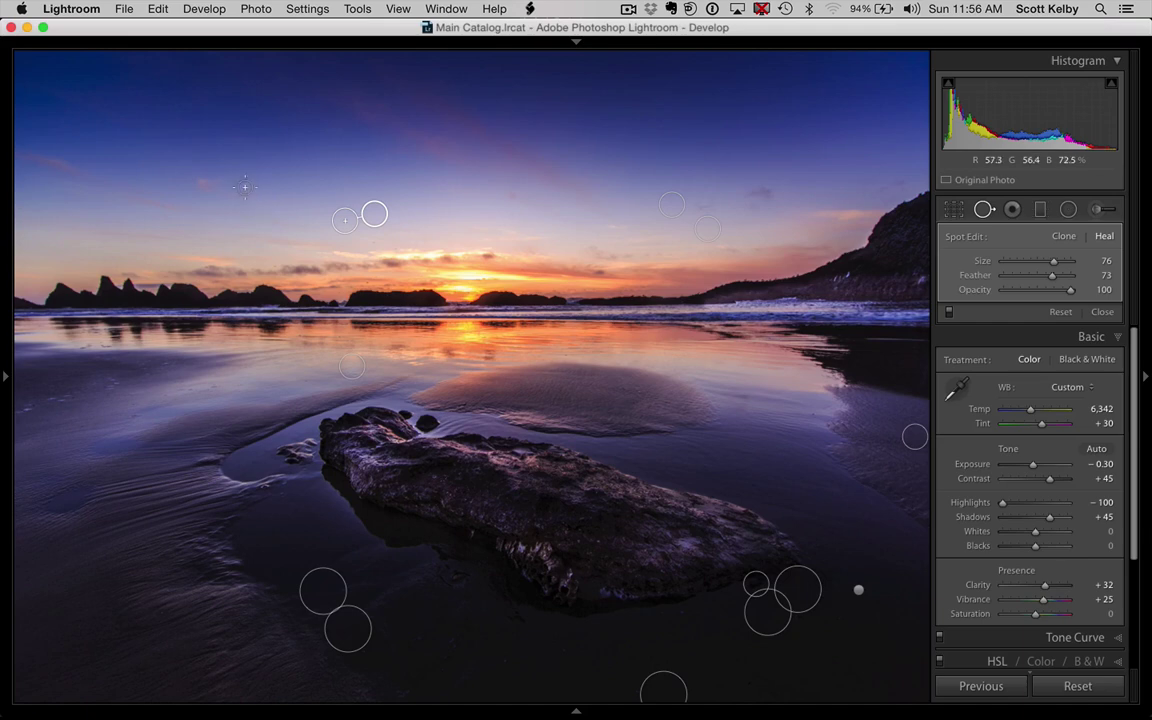
left_click(234, 177)
left_click(238, 229)
left_click(185, 176)
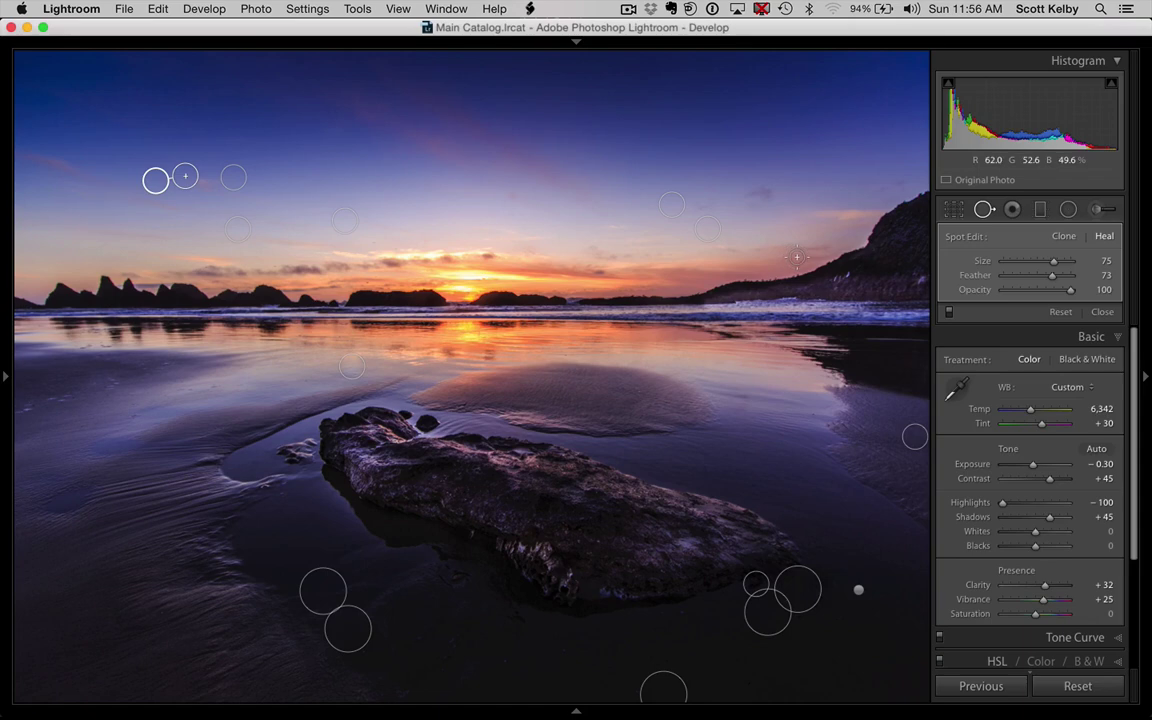
left_click_drag(810, 206, 851, 309)
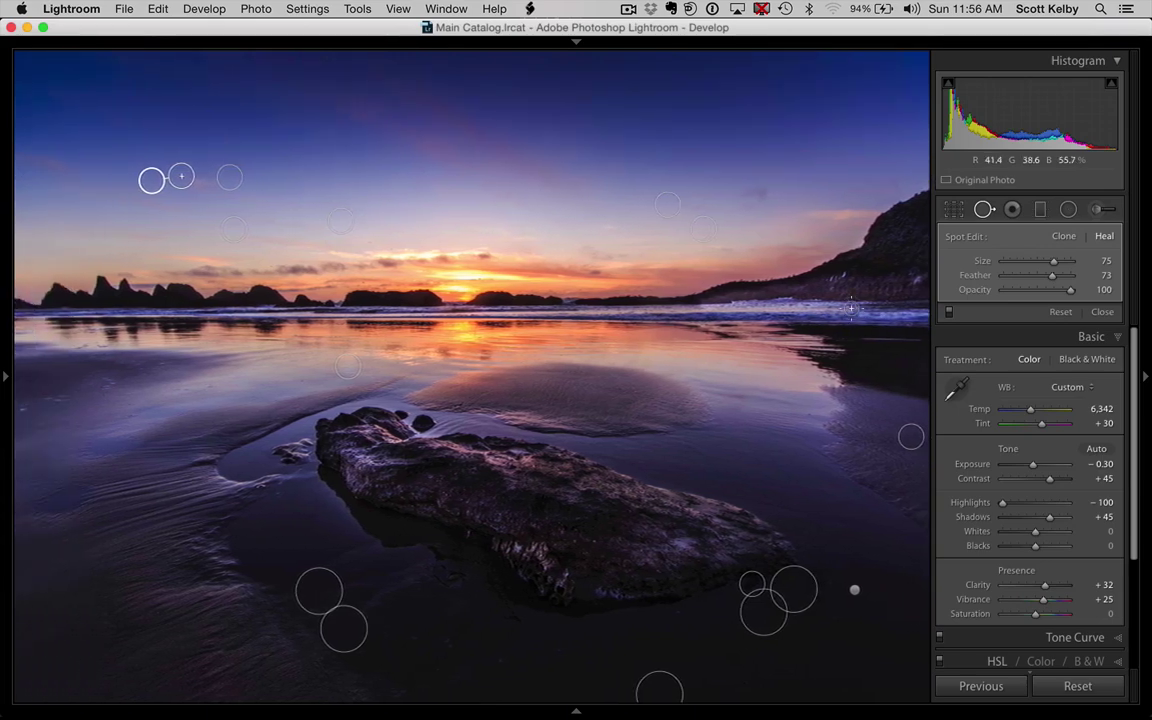
left_click(851, 309)
Hide the panels and show a zoomed-in side-by-side Before/After view of the beach photo.
key("Tab")
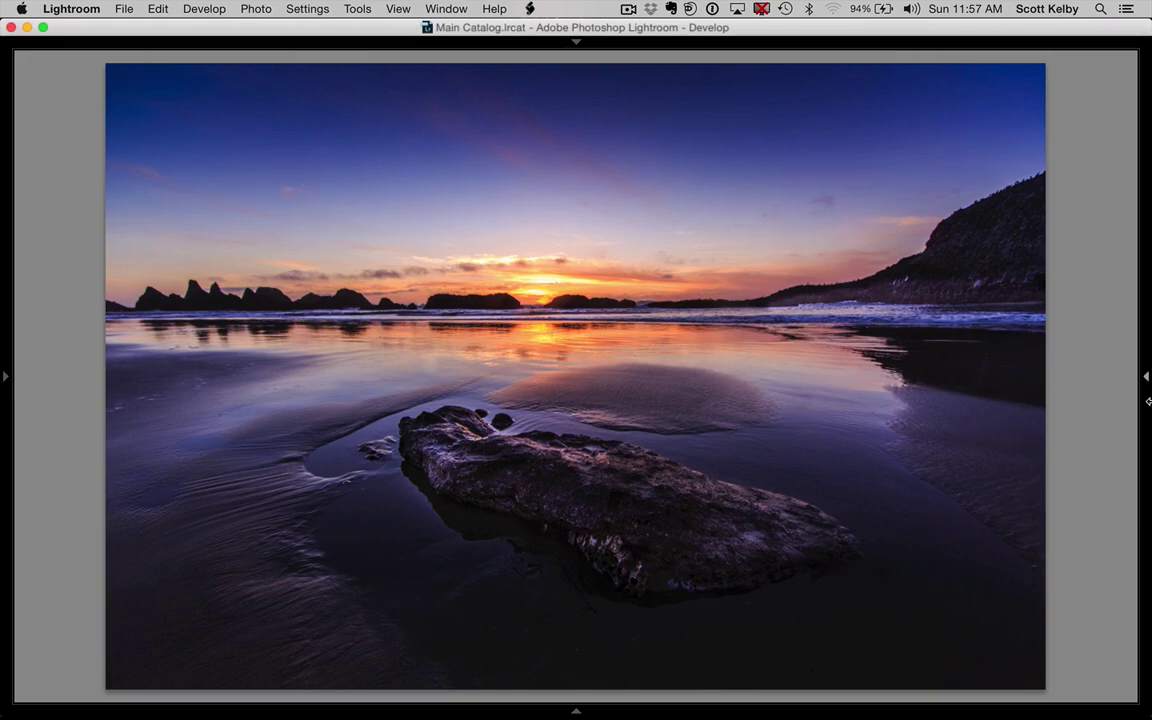
key("y")
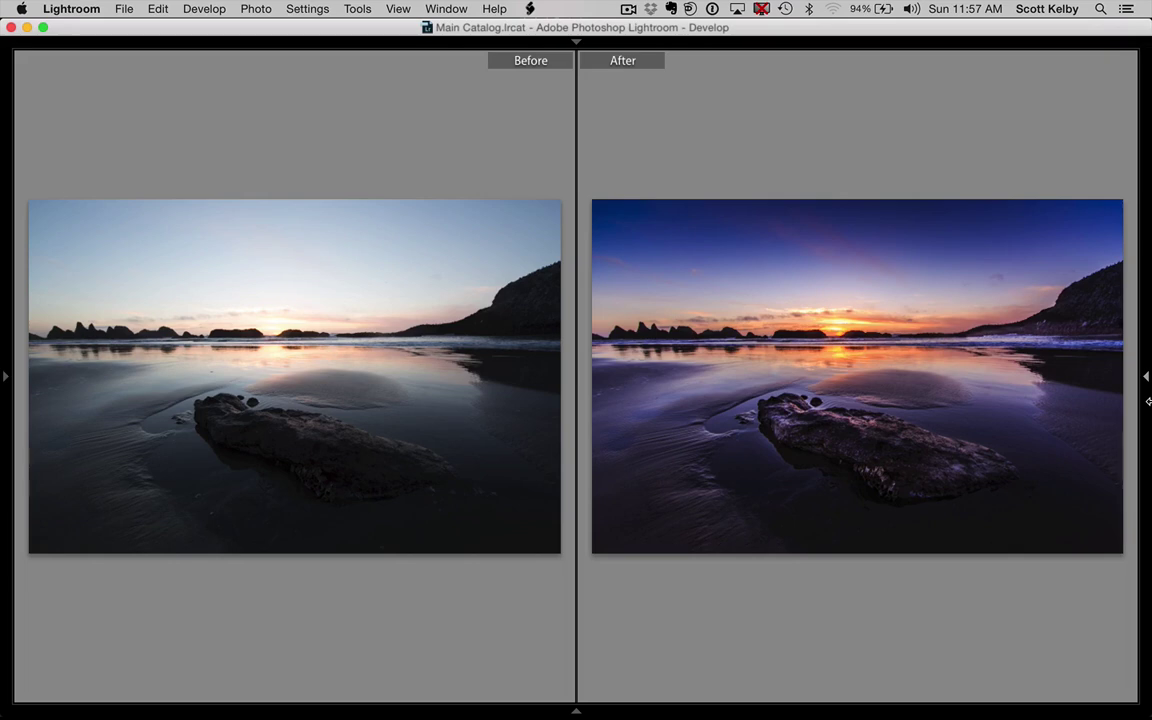
key("z")
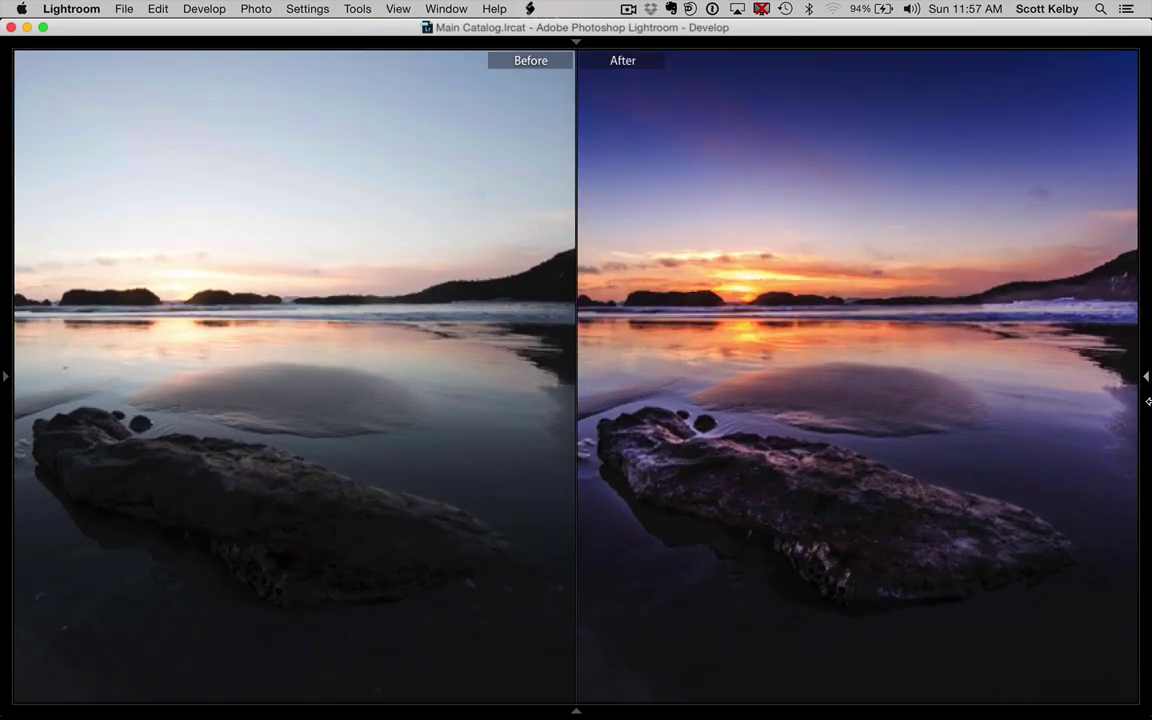